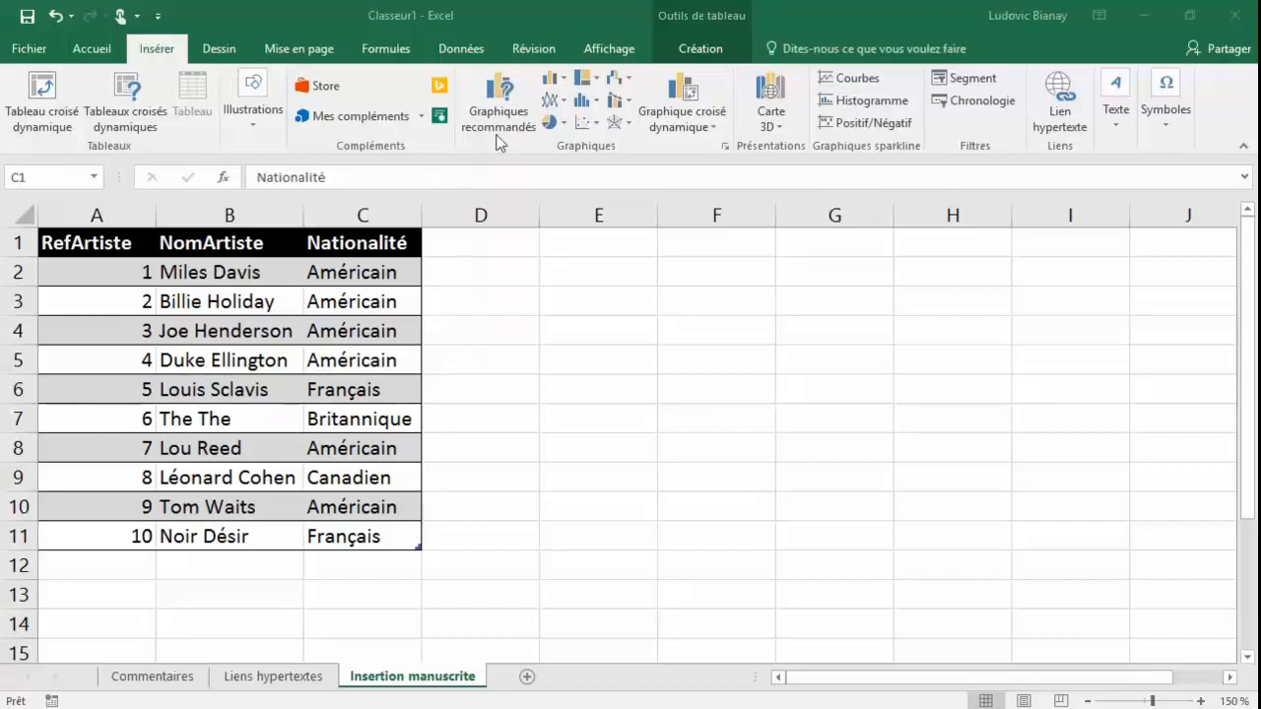
Step: Start a handwritten equation and write 2 × 7 + 8 + 9 by hand in the math input area
click(1161, 125)
click(1169, 213)
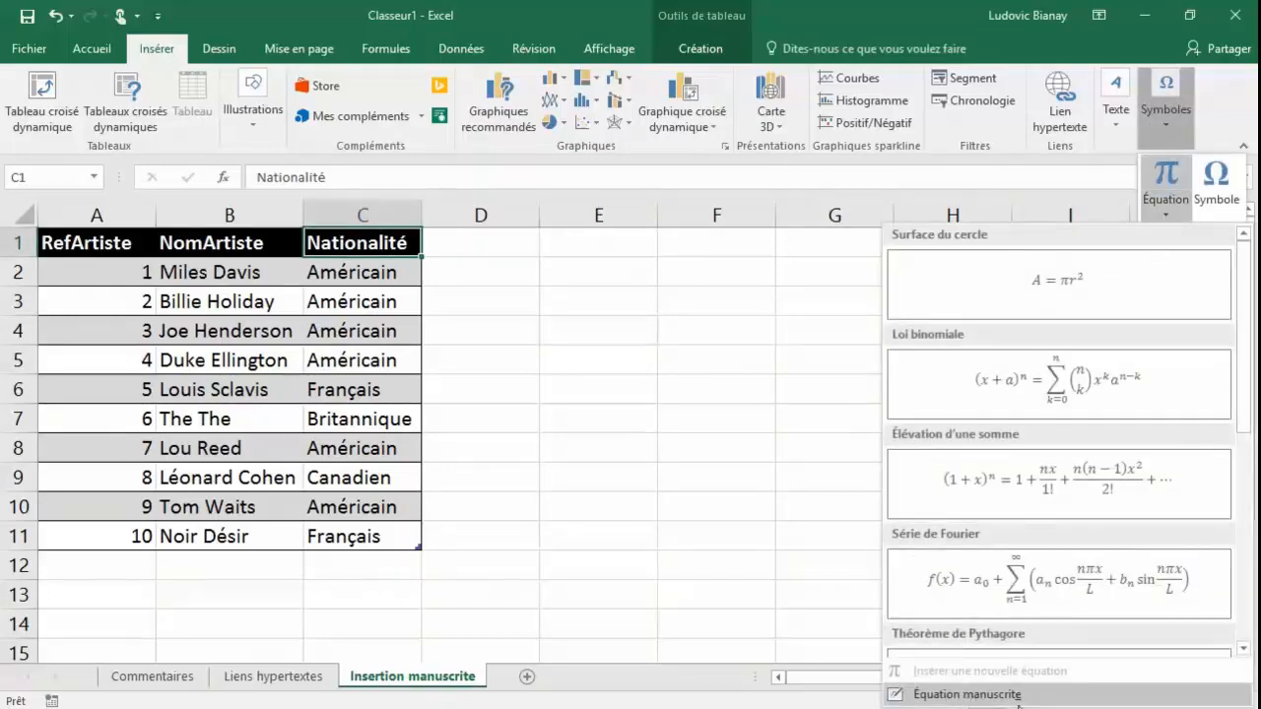
click(988, 698)
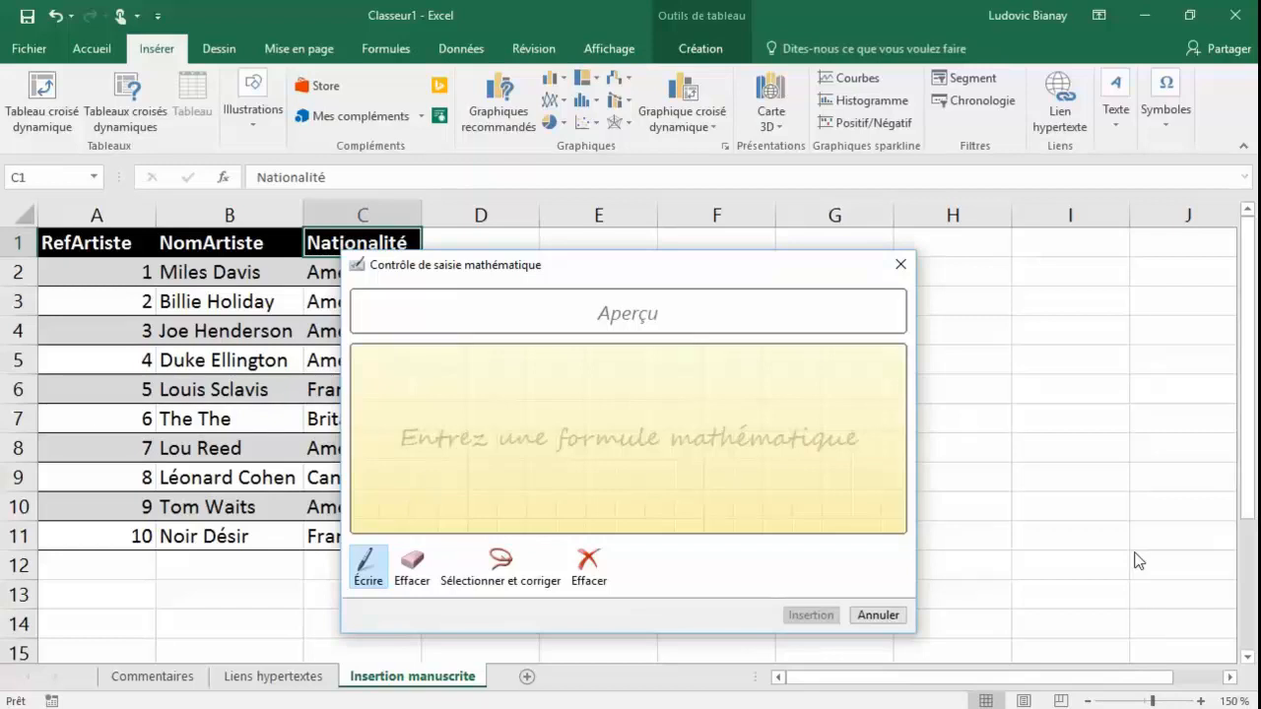
mouse_move(440, 416)
mouse_down()
mouse_move(414, 473)
mouse_move(463, 470)
mouse_up()
drag(523, 408, 481, 475)
drag(490, 421, 529, 460)
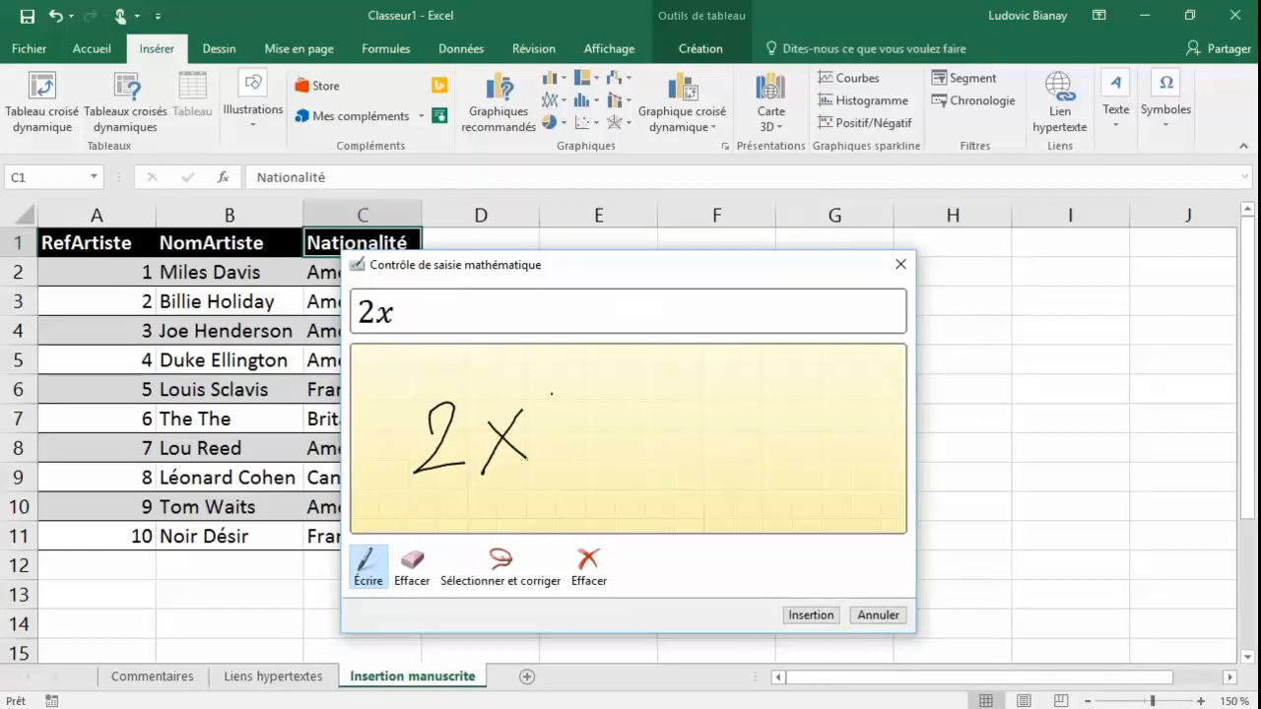
drag(551, 393, 564, 475)
drag(547, 444, 588, 440)
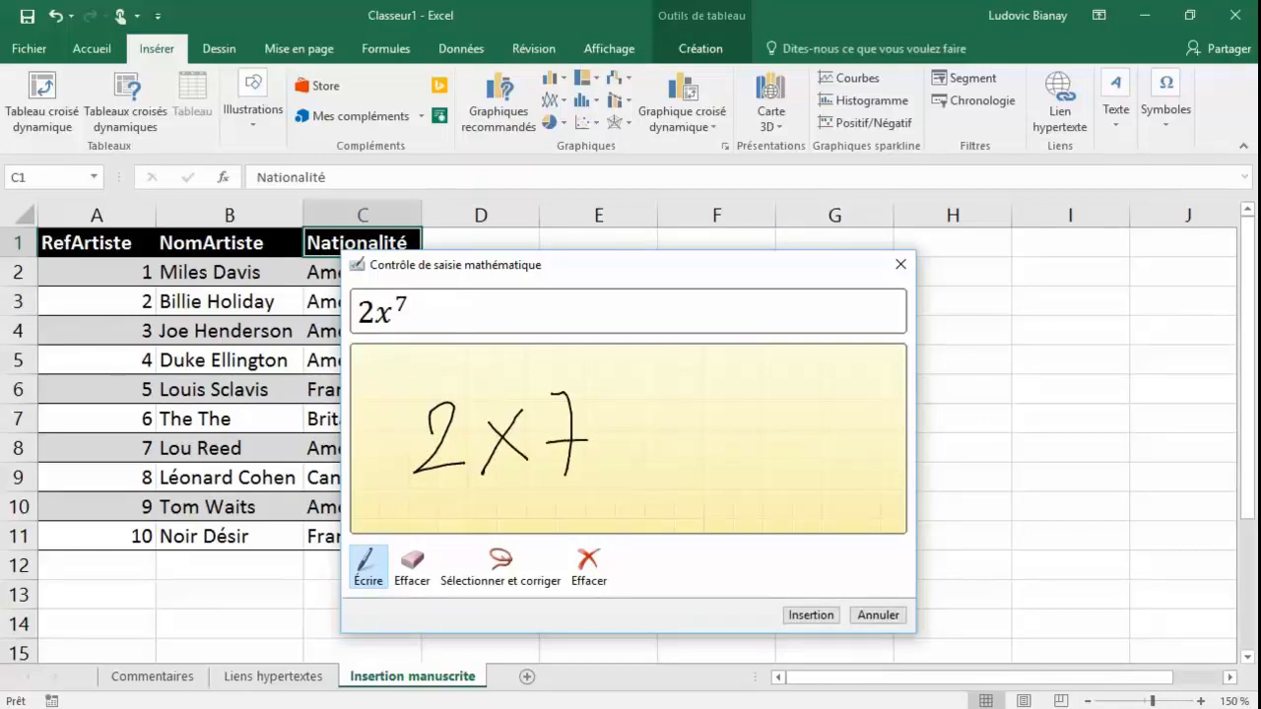
mouse_move(636, 400)
mouse_down()
mouse_move(635, 473)
mouse_move(658, 441)
mouse_up()
mouse_move(707, 412)
mouse_down()
mouse_move(701, 440)
mouse_move(692, 414)
mouse_up()
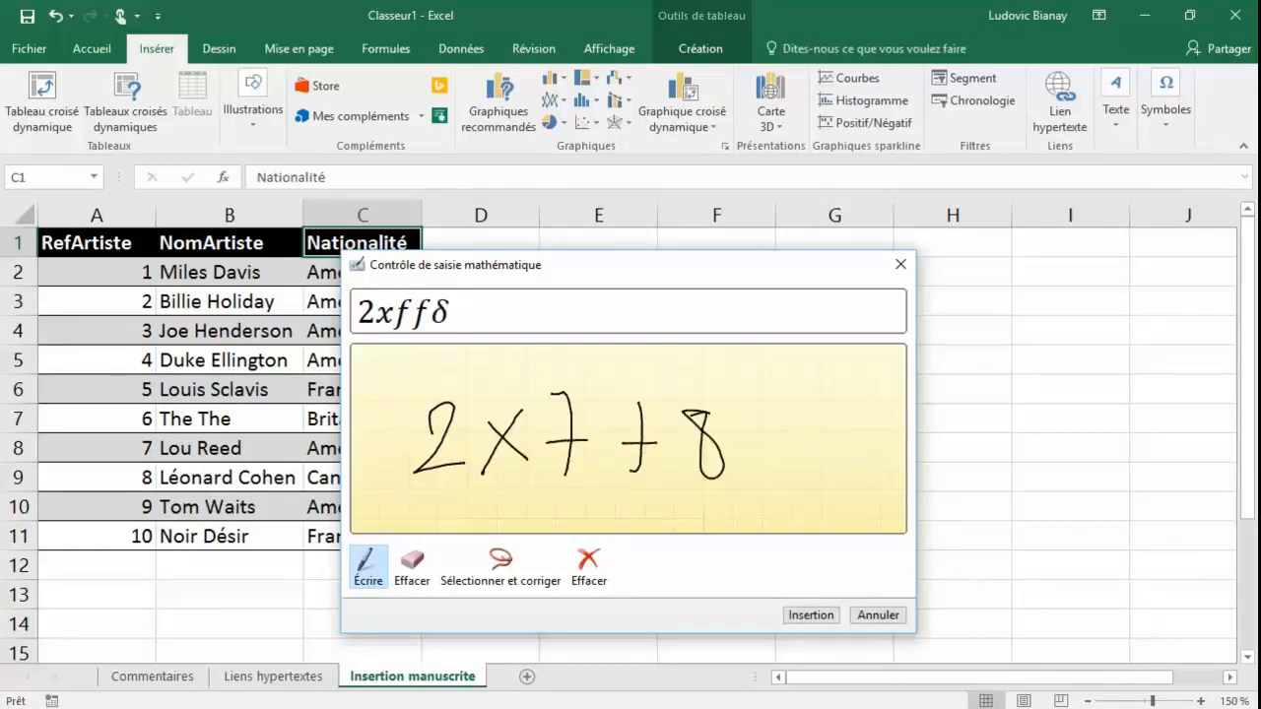
mouse_move(770, 408)
mouse_down()
mouse_move(771, 477)
mouse_move(792, 440)
mouse_up()
drag(849, 425, 836, 473)
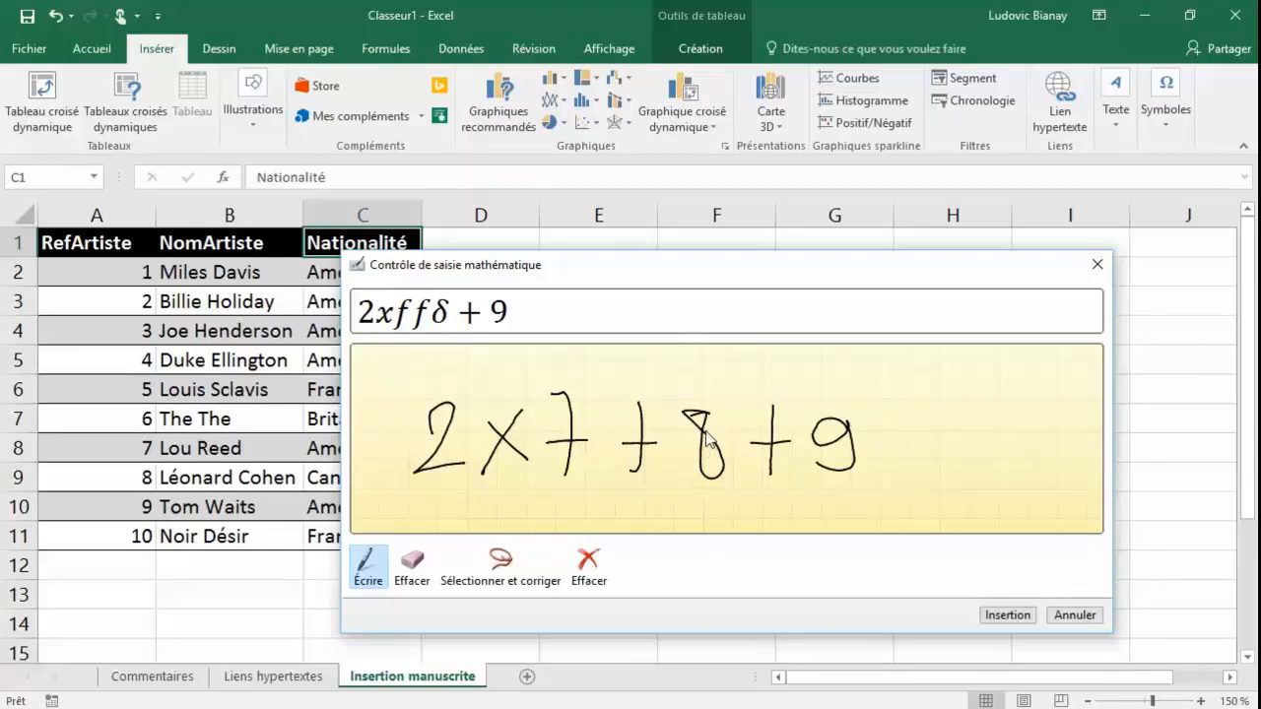
Step: Correct the recognized symbols to the digit 8, the digit 7 and the multiplication sign, and insert the equation into the sheet
click(504, 579)
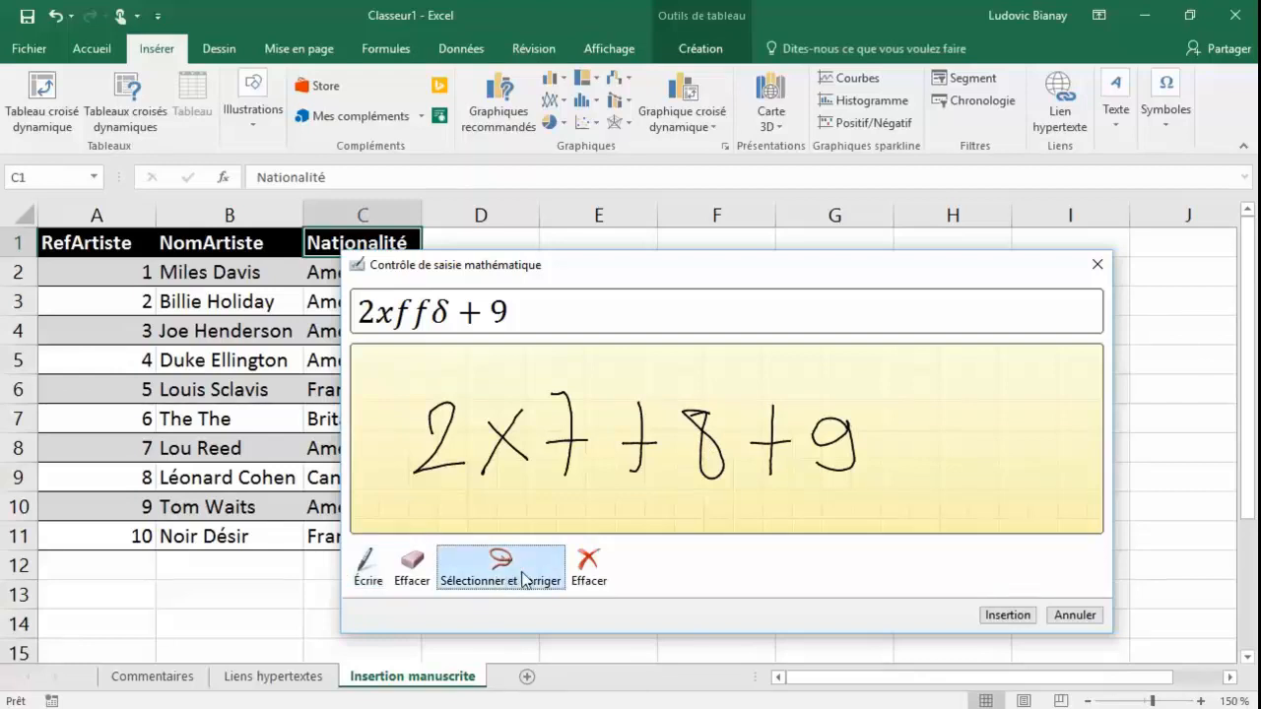
click(705, 442)
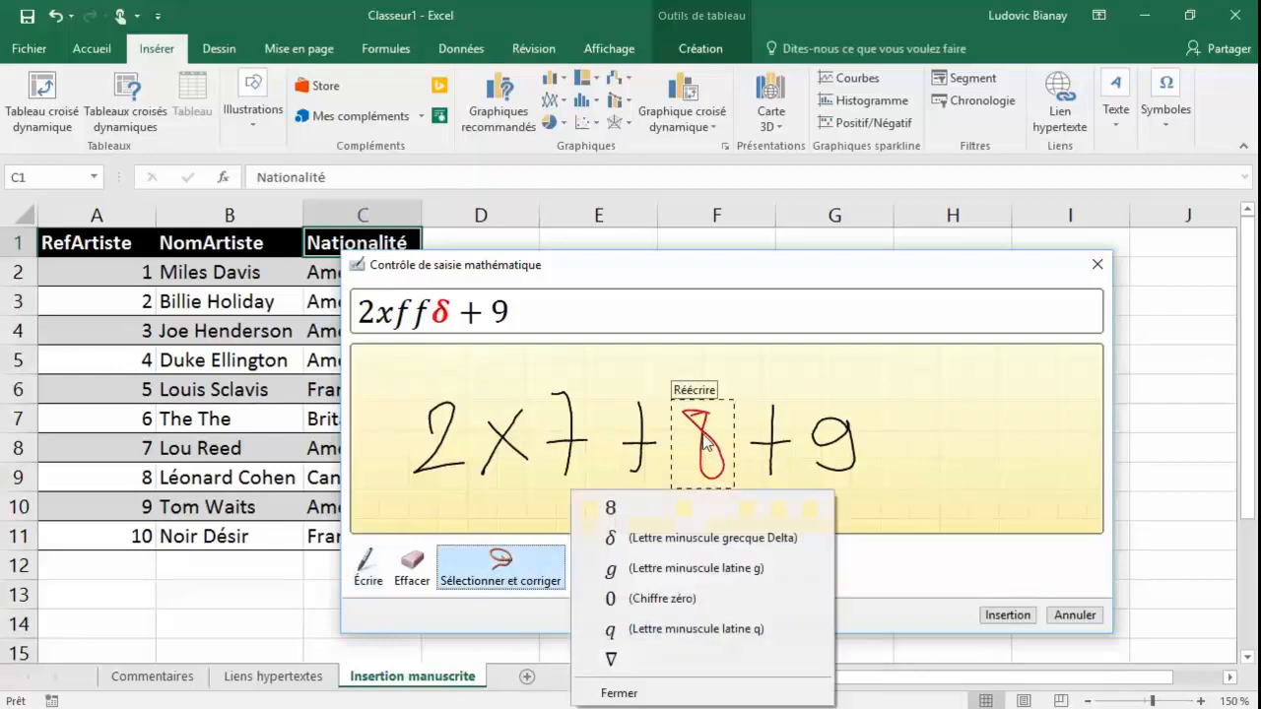
click(611, 508)
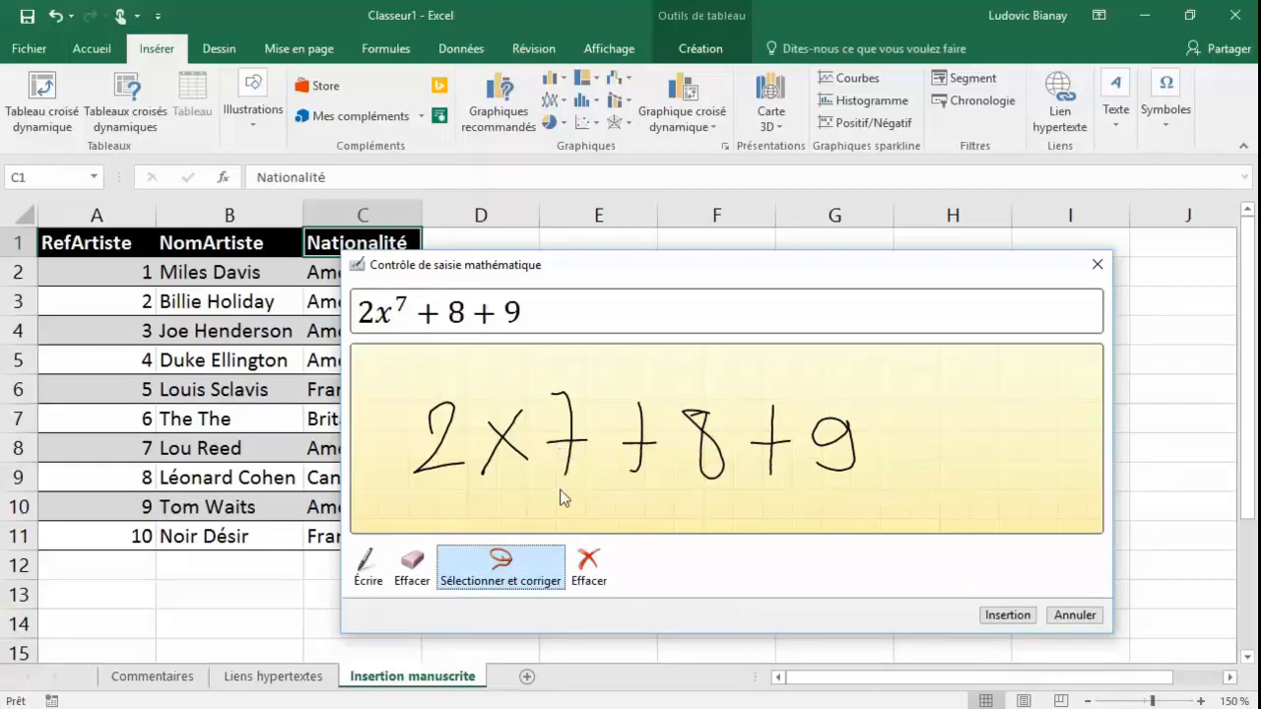
click(570, 440)
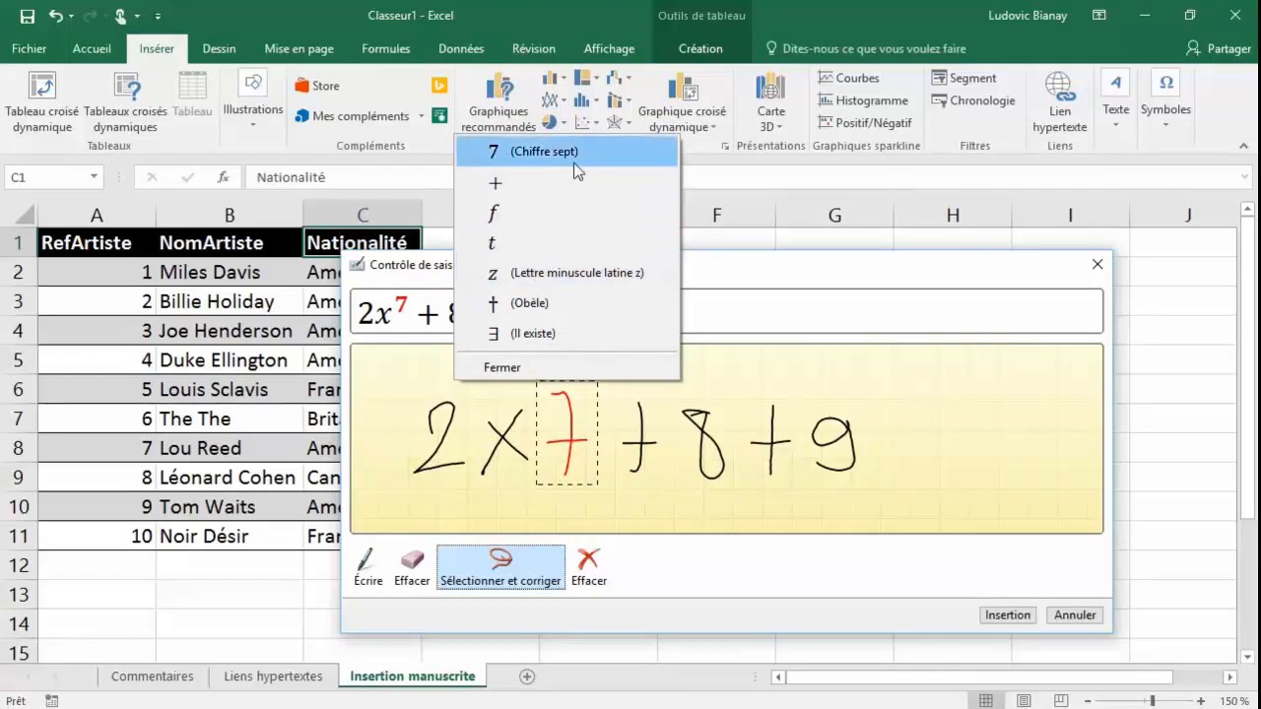
click(540, 160)
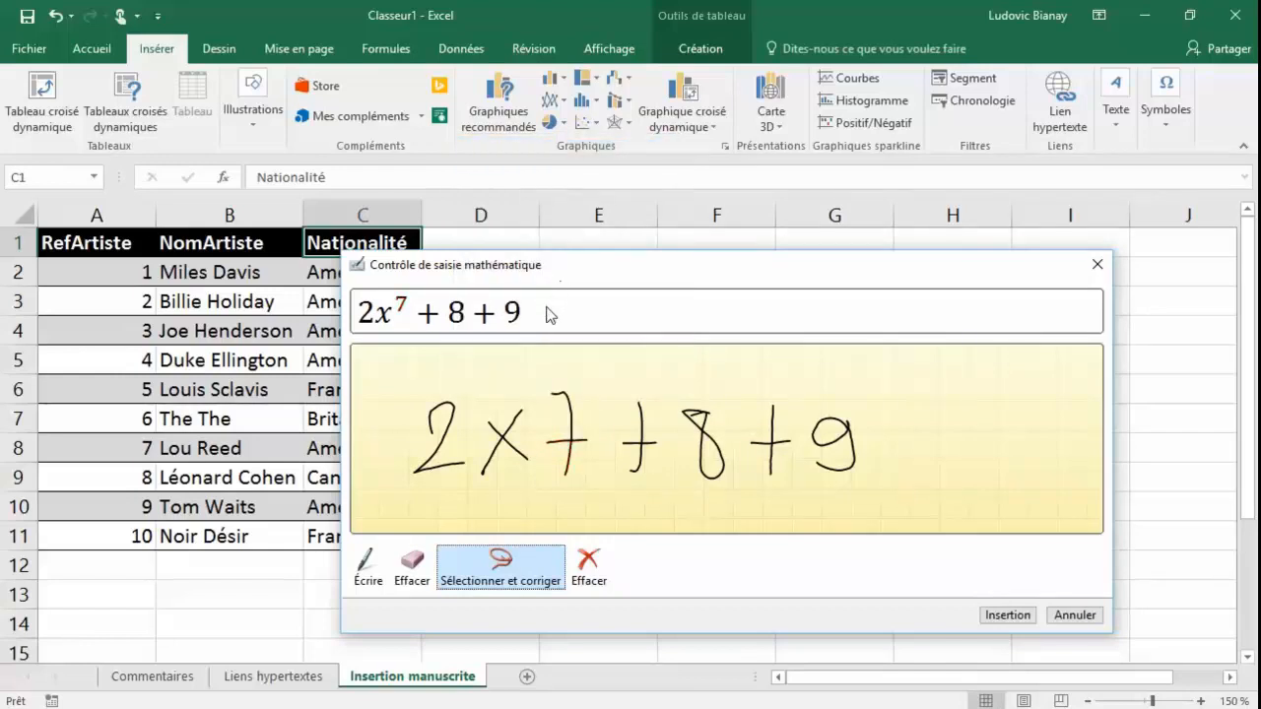
click(502, 443)
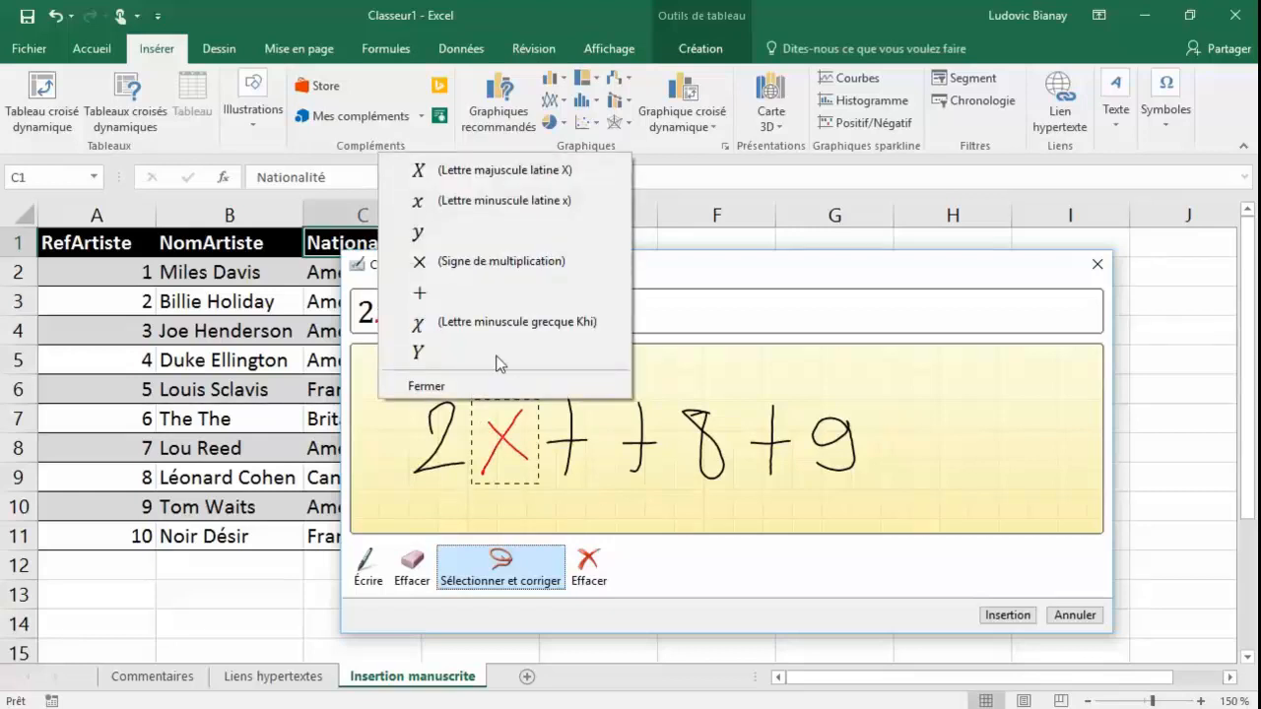
click(512, 268)
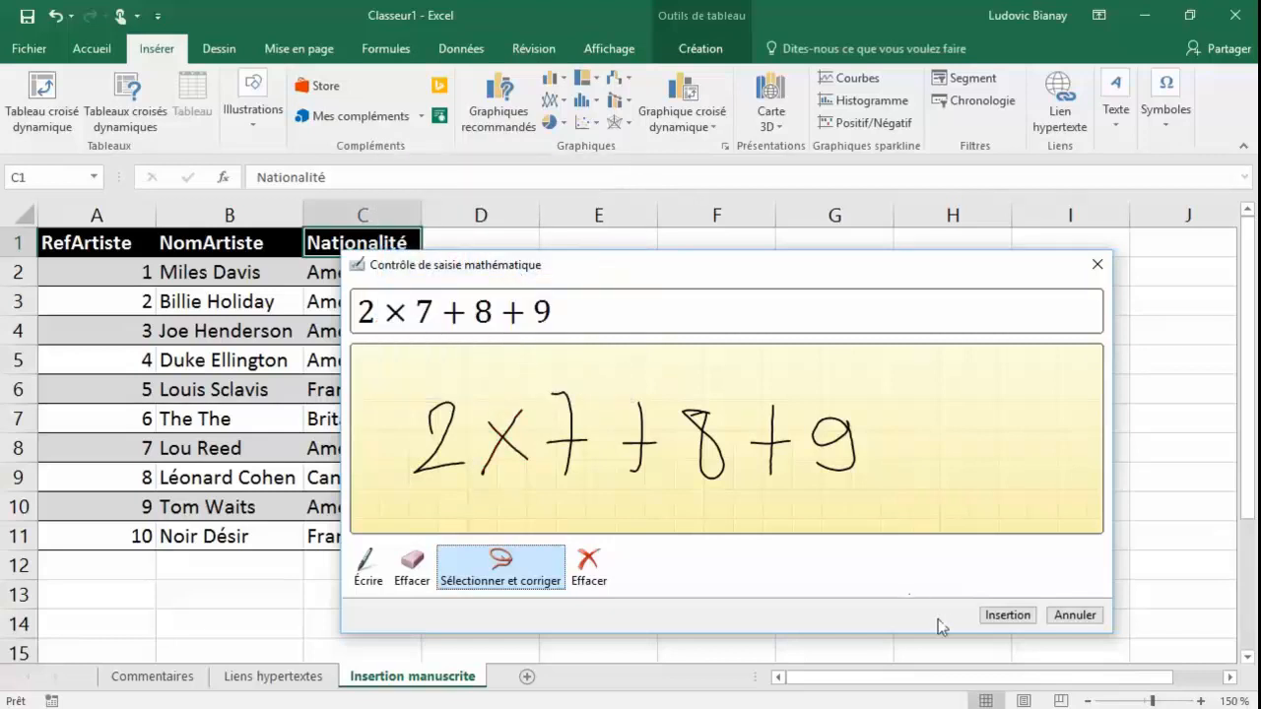
click(998, 617)
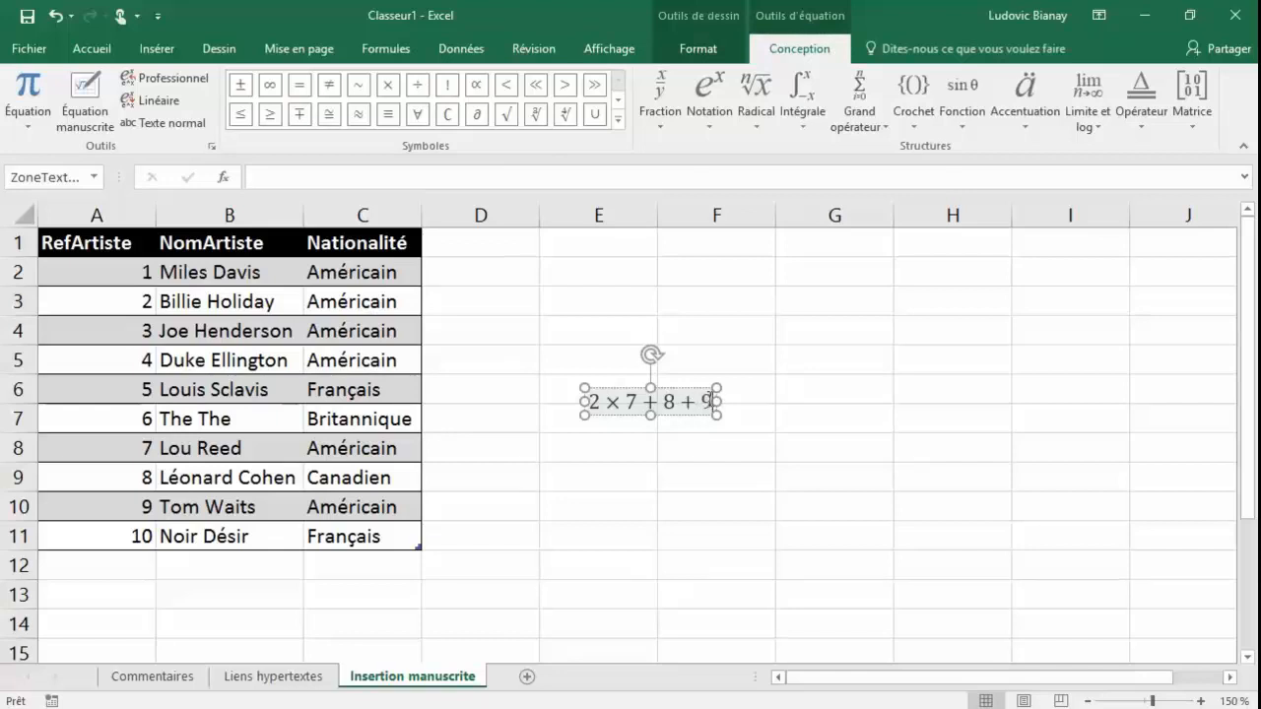
Step: Copy the whole 2 × 7 + 8 + 9 equation and paste it into cell E3 with its source formatting
drag(707, 401, 588, 402)
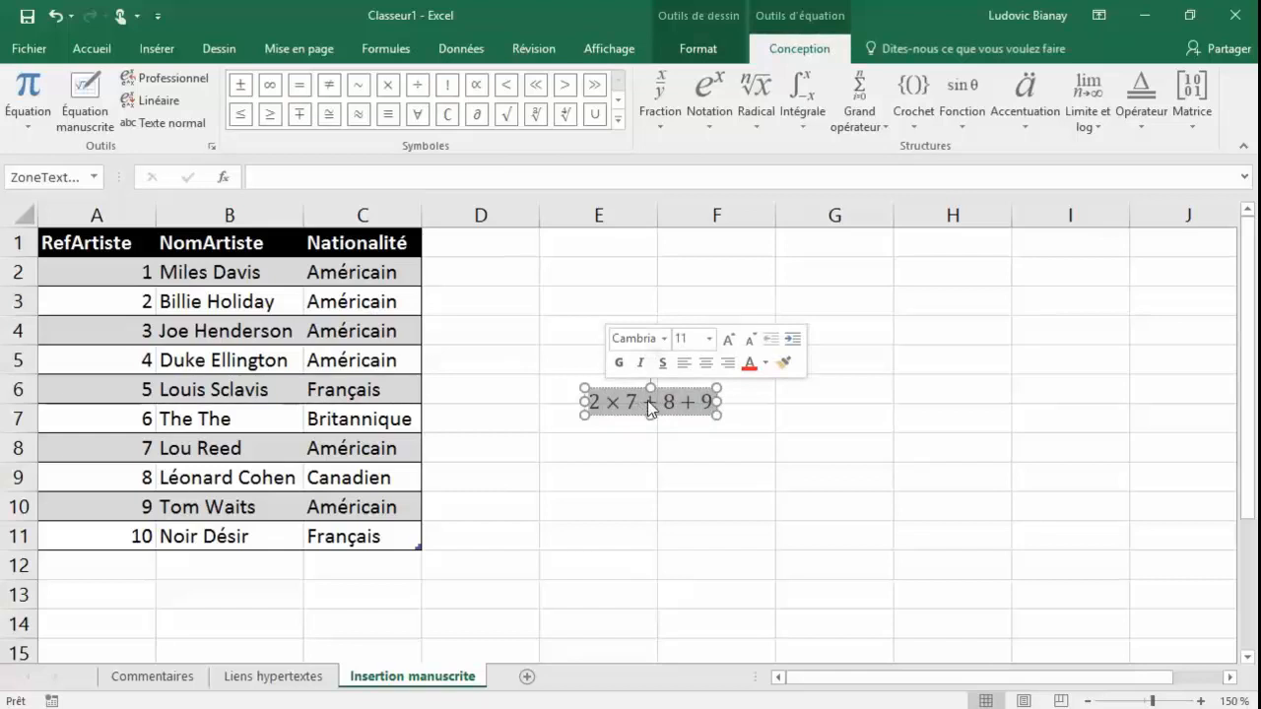
right_click(647, 400)
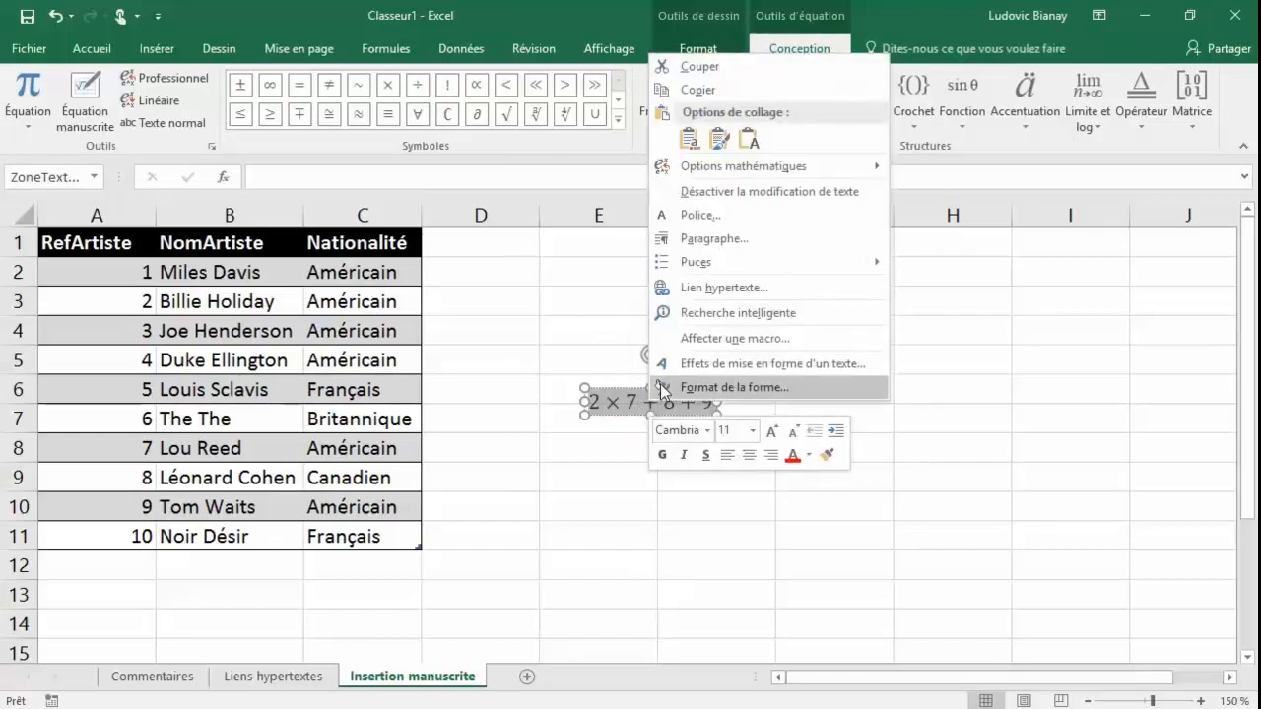
click(707, 90)
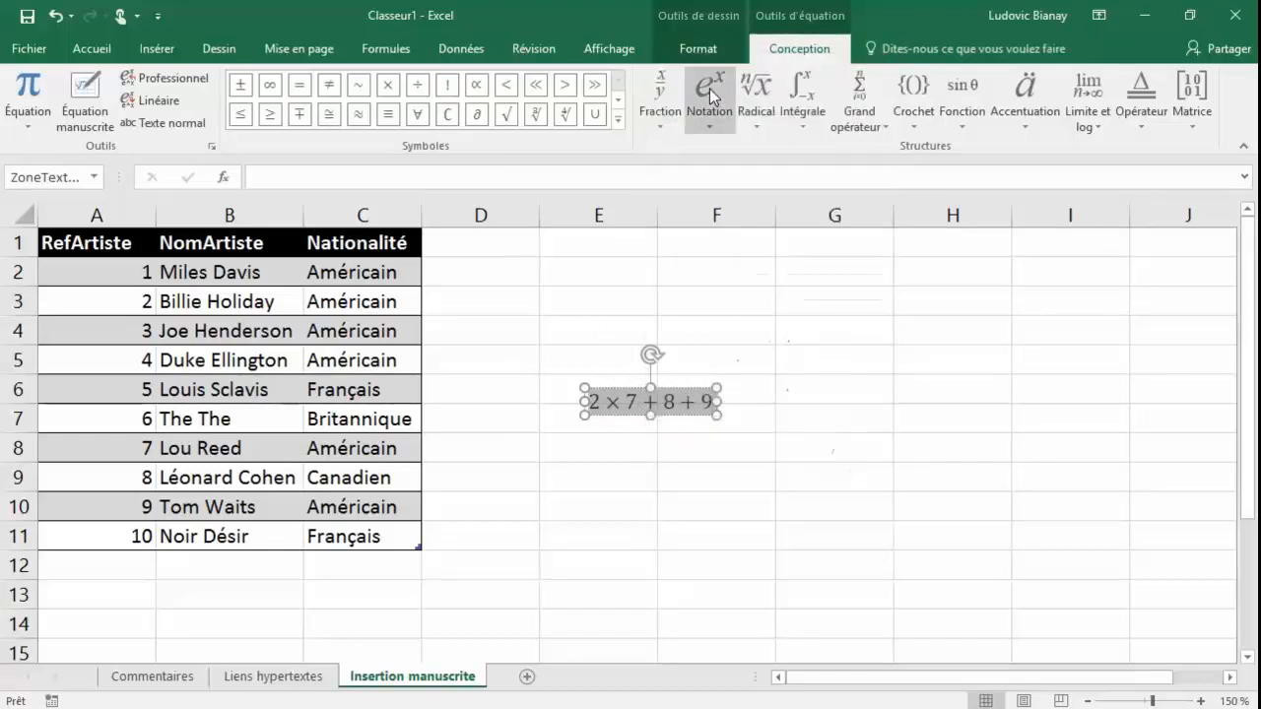
click(584, 306)
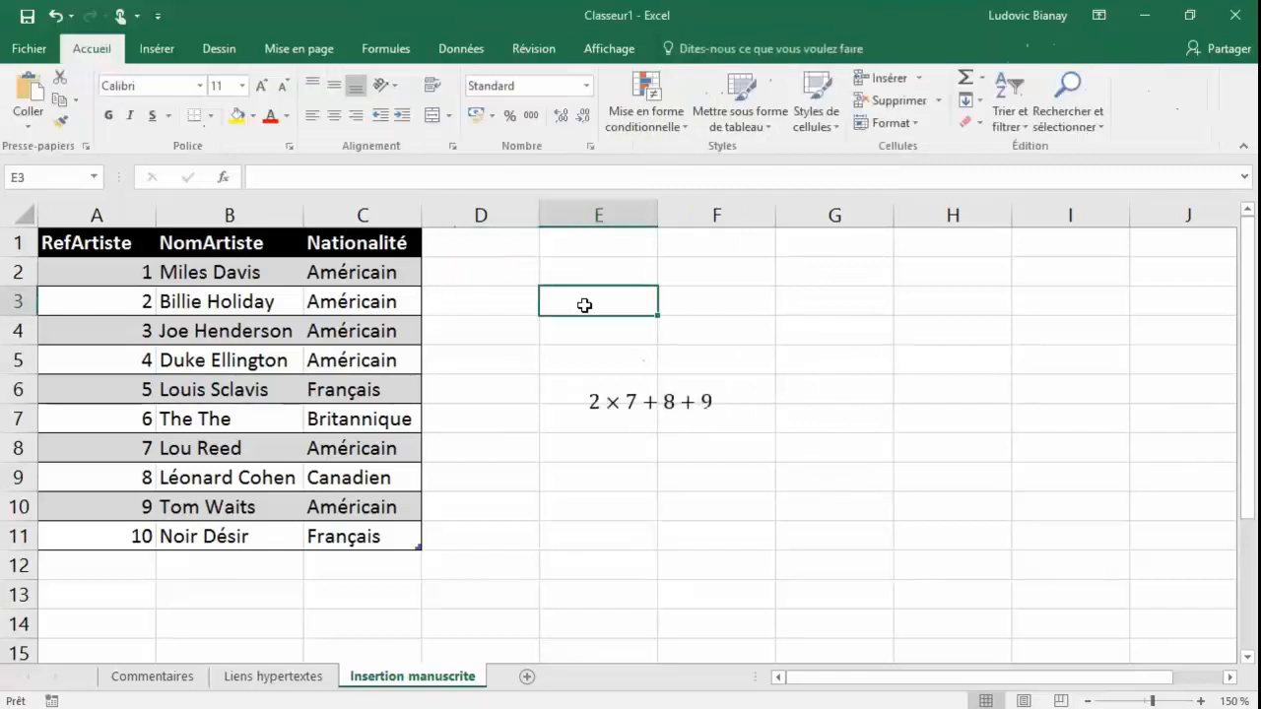
right_click(594, 301)
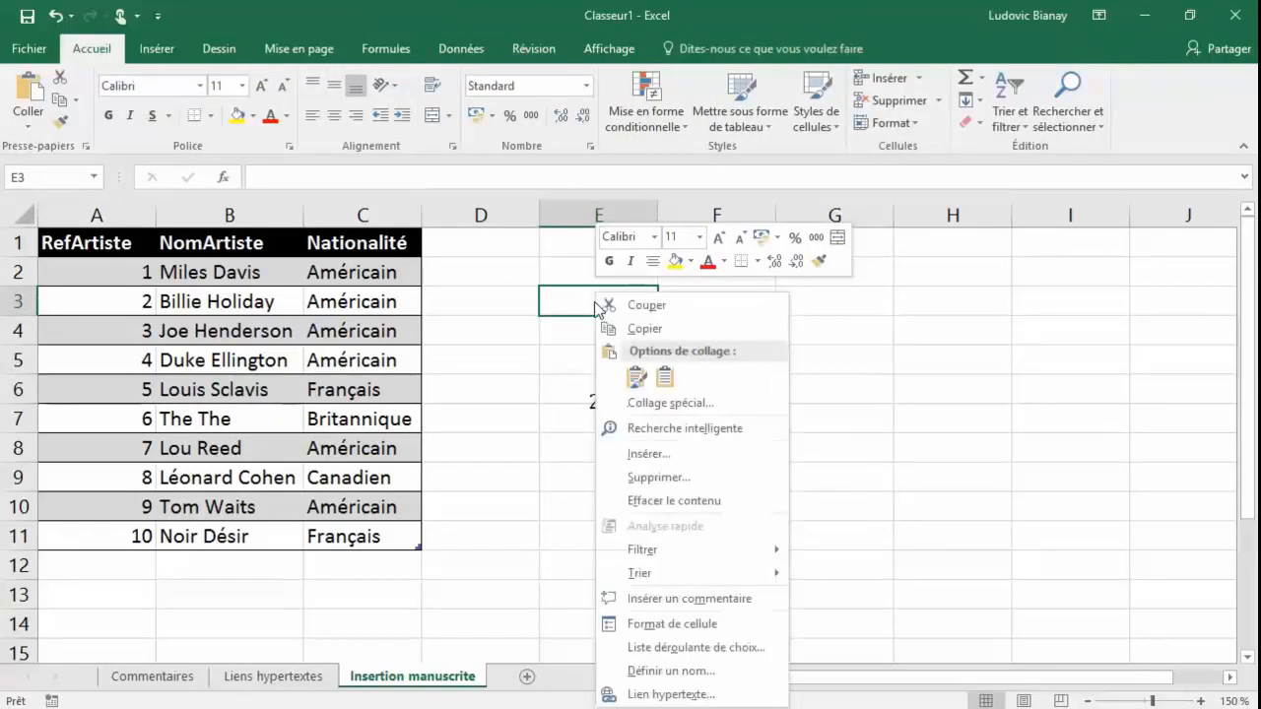
click(635, 376)
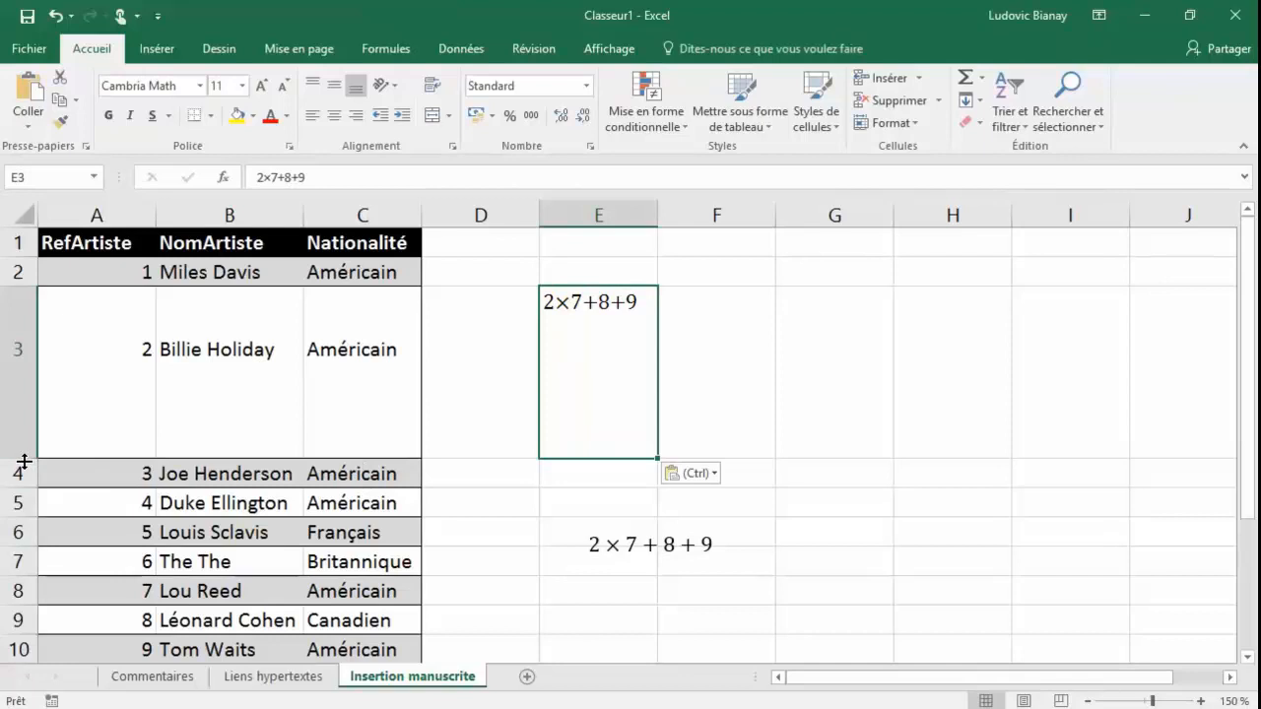
Step: Reduce row 3 to about the height of its neighbouring rows and align the content of E3 to the top
drag(24, 458, 53, 307)
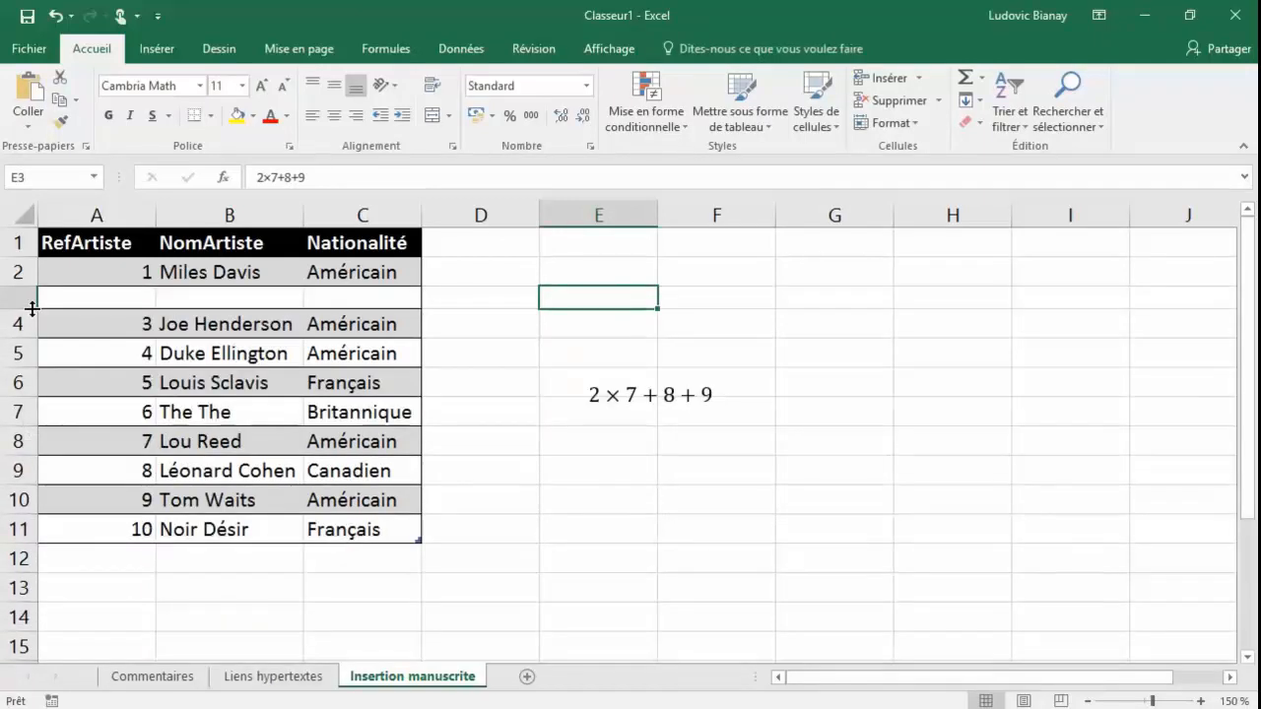
click(312, 86)
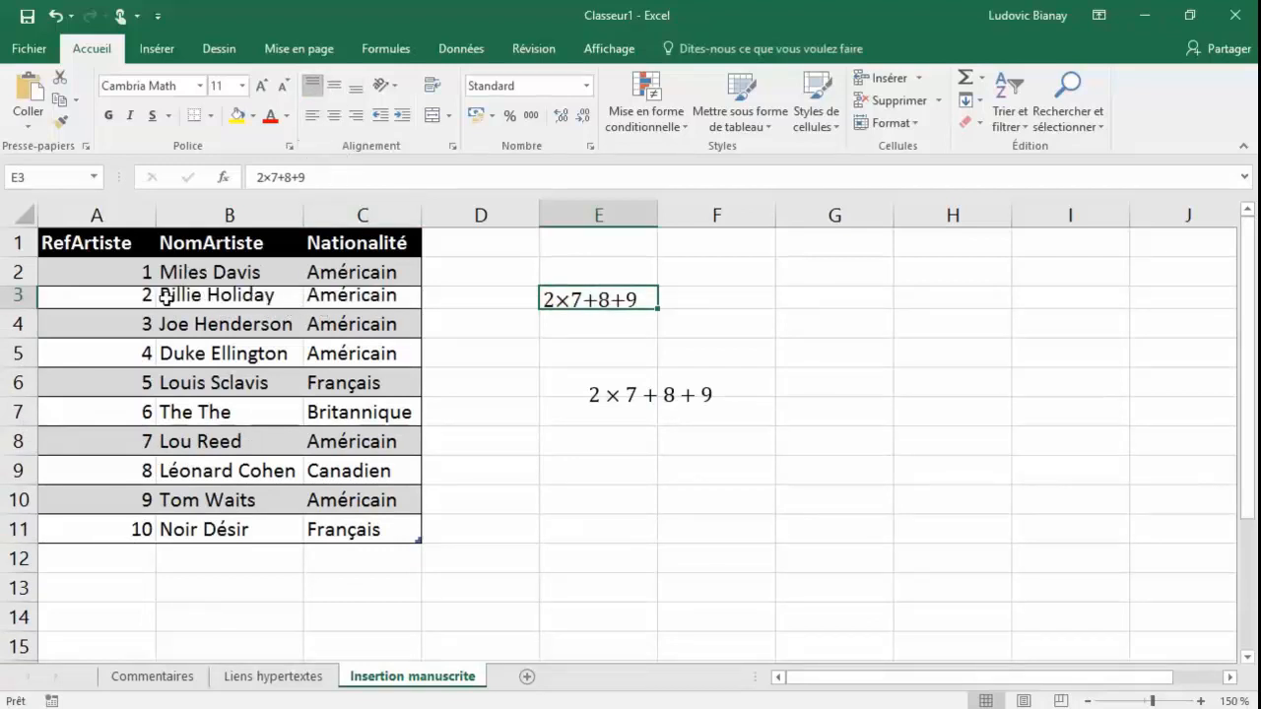
drag(24, 308, 24, 313)
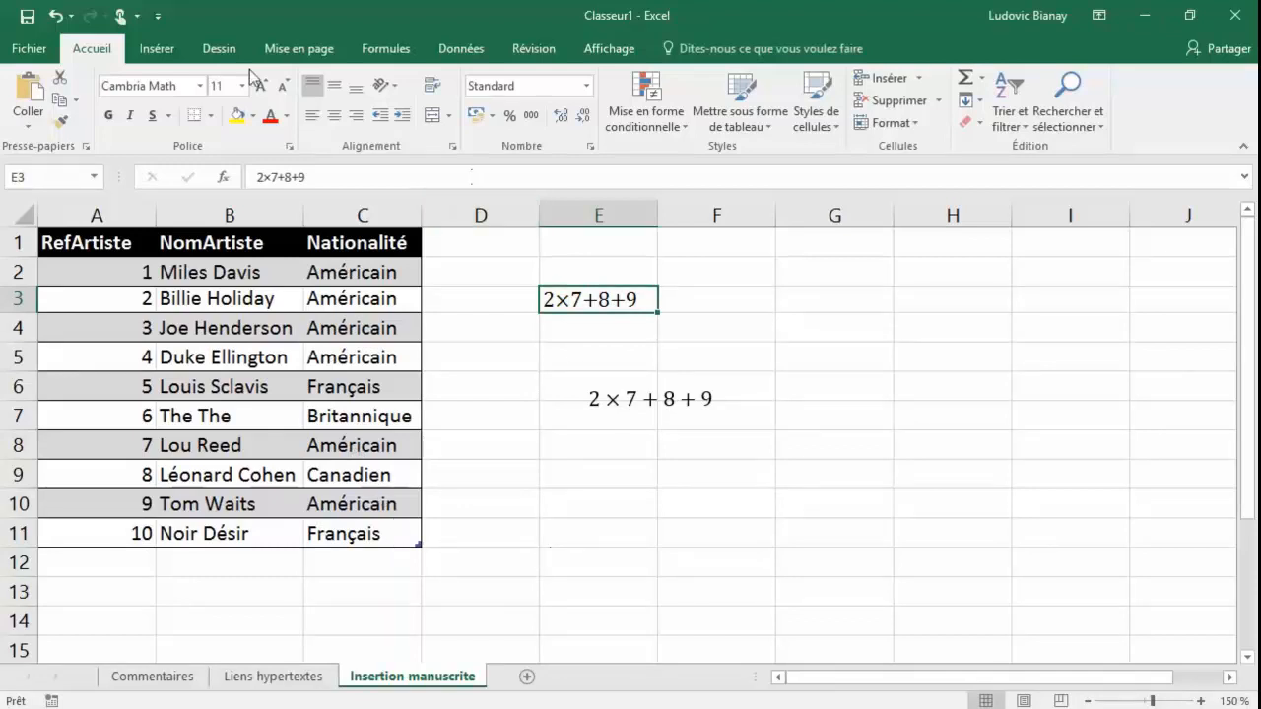
Step: Highlight Lou Reed in cell B8 with the yellow highlighter
click(221, 53)
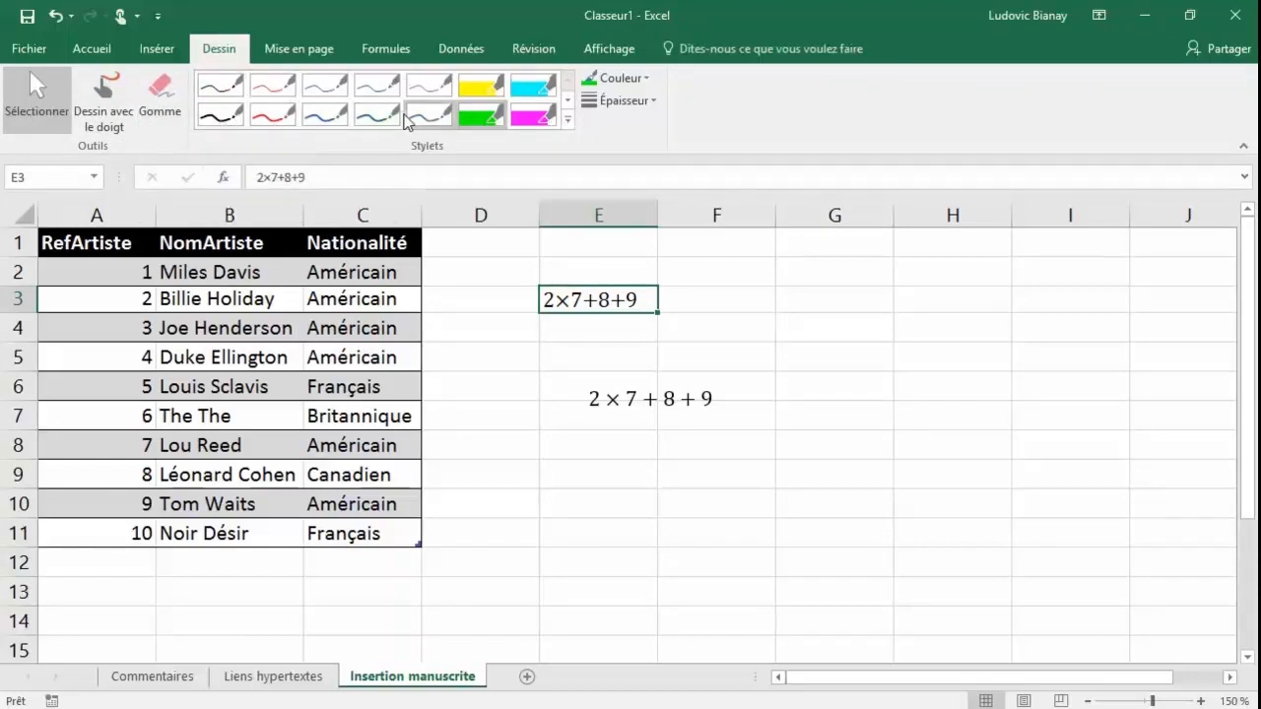
click(488, 88)
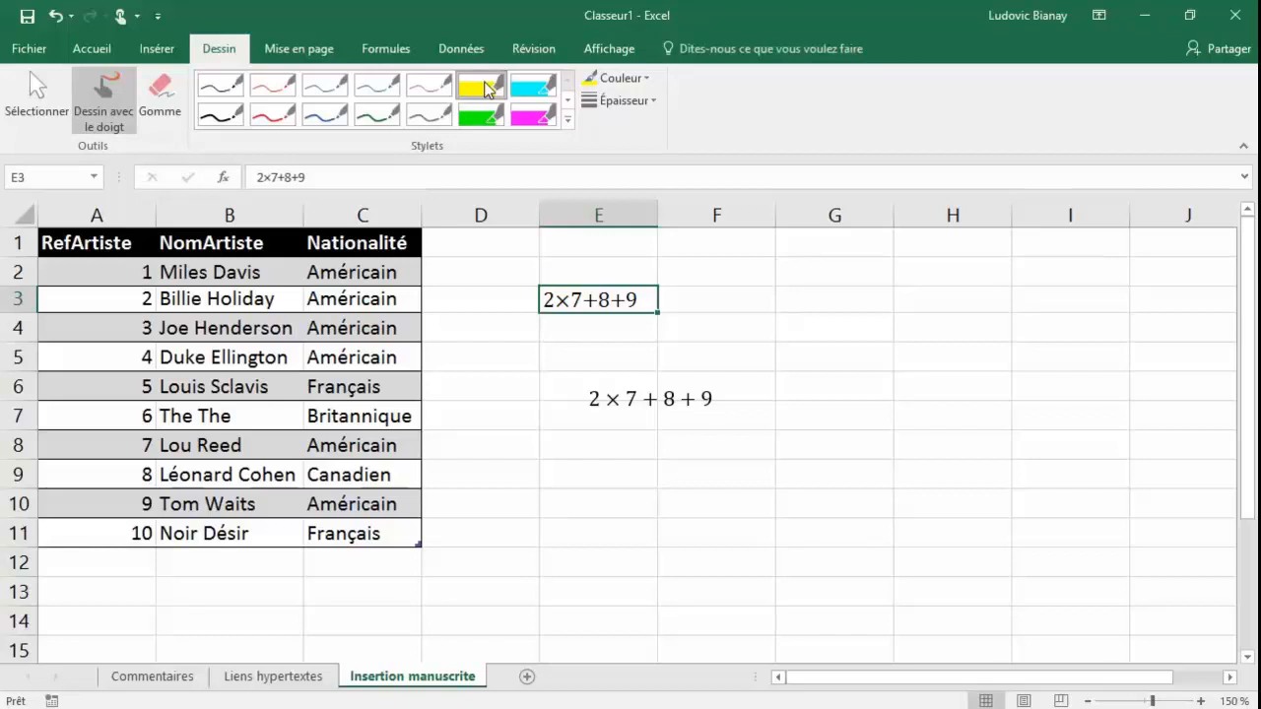
drag(155, 445, 281, 446)
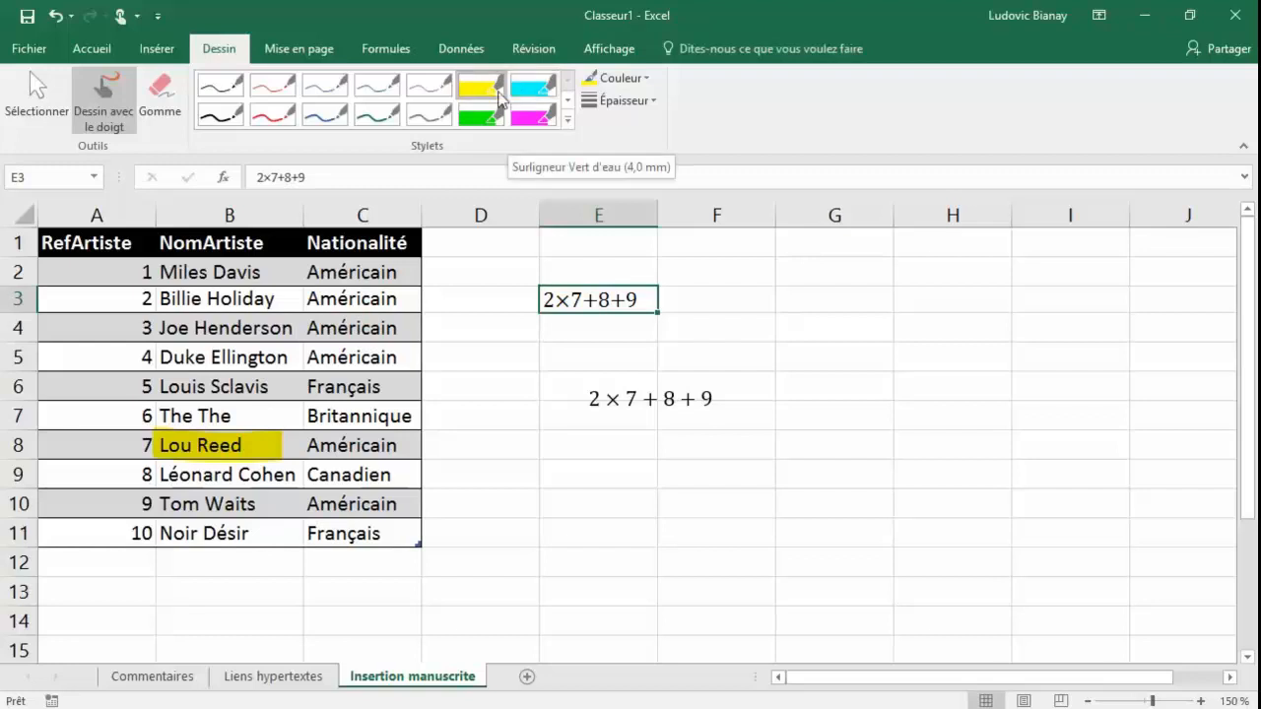
Step: Handwrite "Mon artiste préféré" across columns E to J with the thin black pen and draw an arrow from it to Lou Reed
click(232, 90)
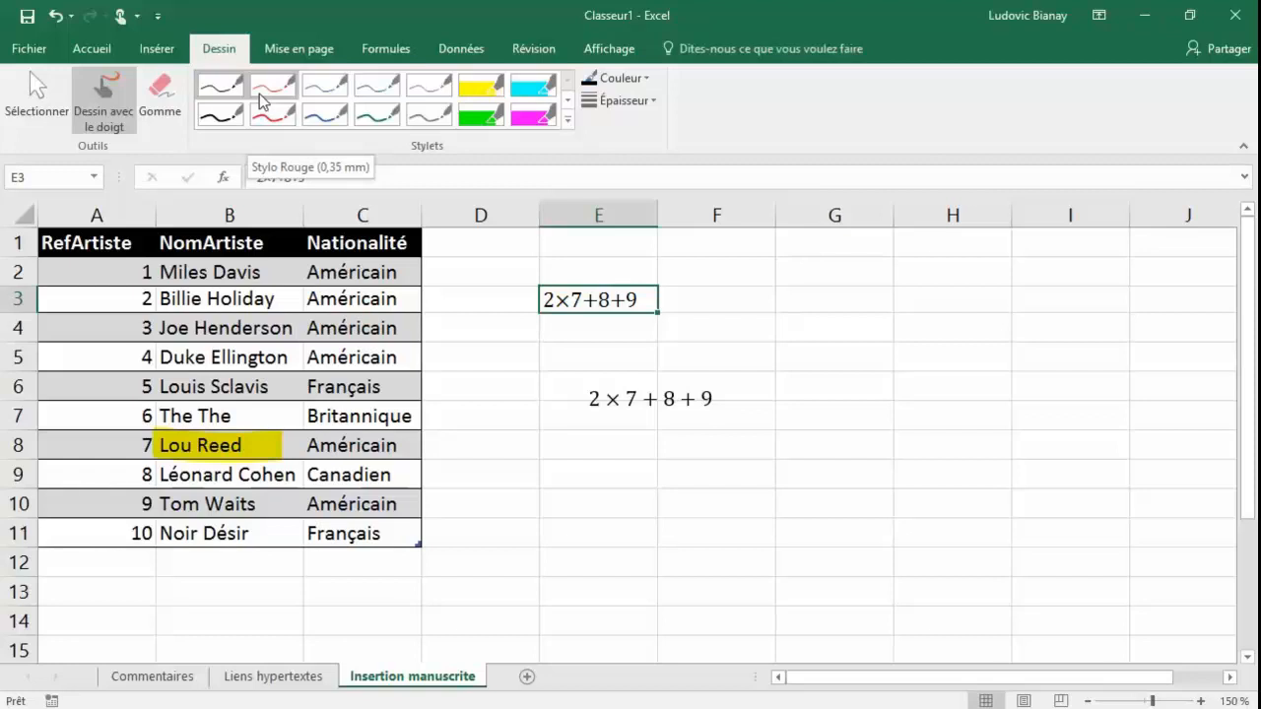
mouse_move(567, 532)
mouse_down()
mouse_move(580, 492)
mouse_move(595, 530)
mouse_move(613, 518)
mouse_up()
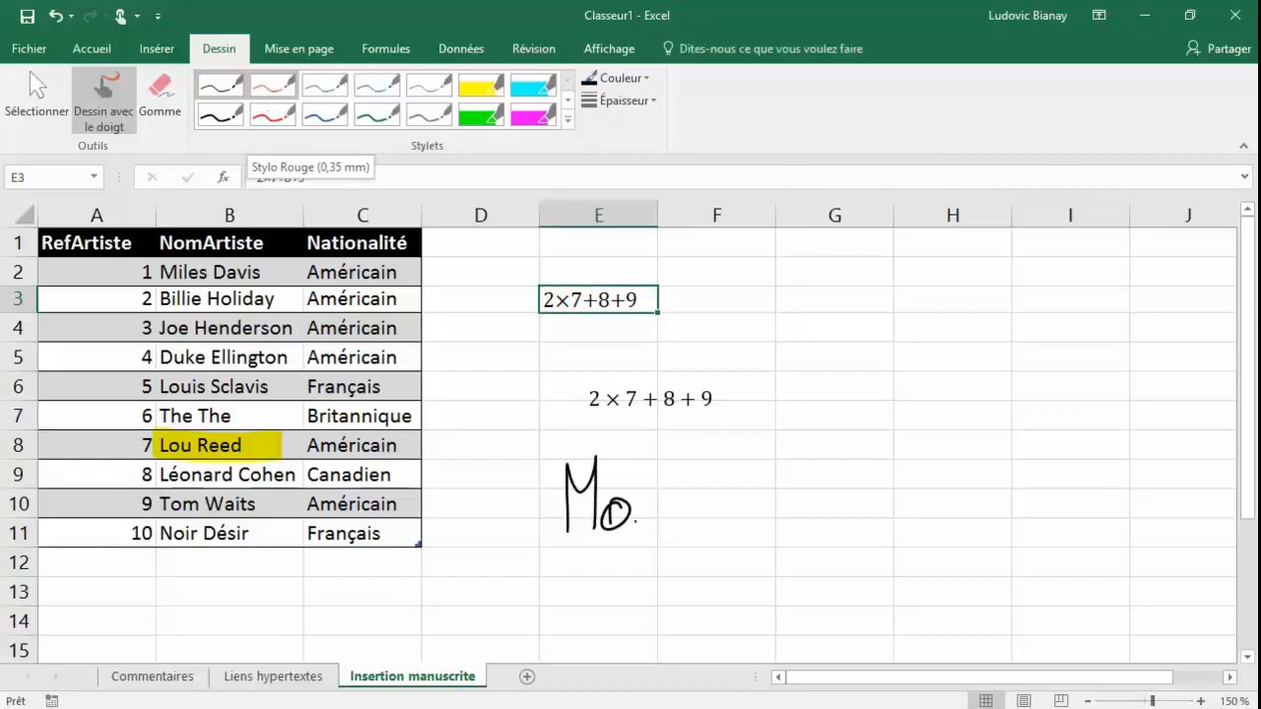
mouse_move(729, 504)
mouse_down()
mouse_move(739, 526)
mouse_move(789, 497)
mouse_up()
drag(803, 456, 803, 527)
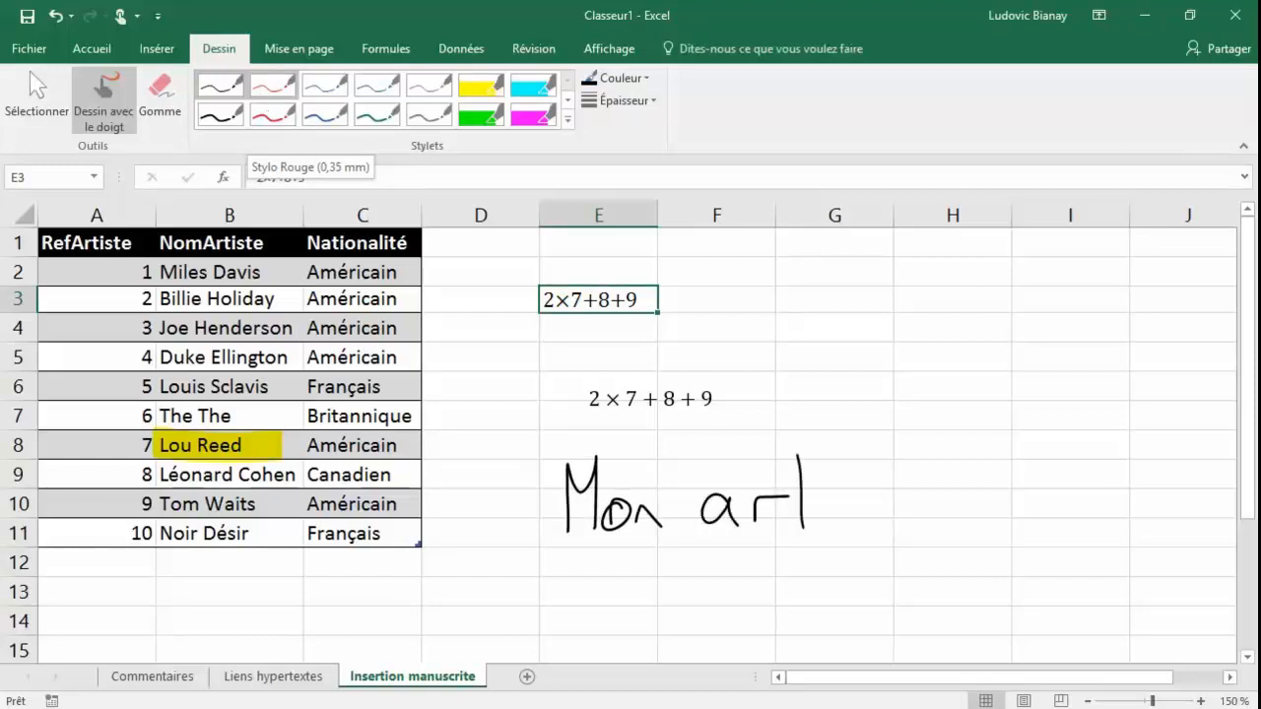
drag(867, 493, 842, 525)
drag(878, 455, 880, 524)
mouse_move(866, 489)
mouse_down()
mouse_move(891, 487)
mouse_move(930, 528)
mouse_up()
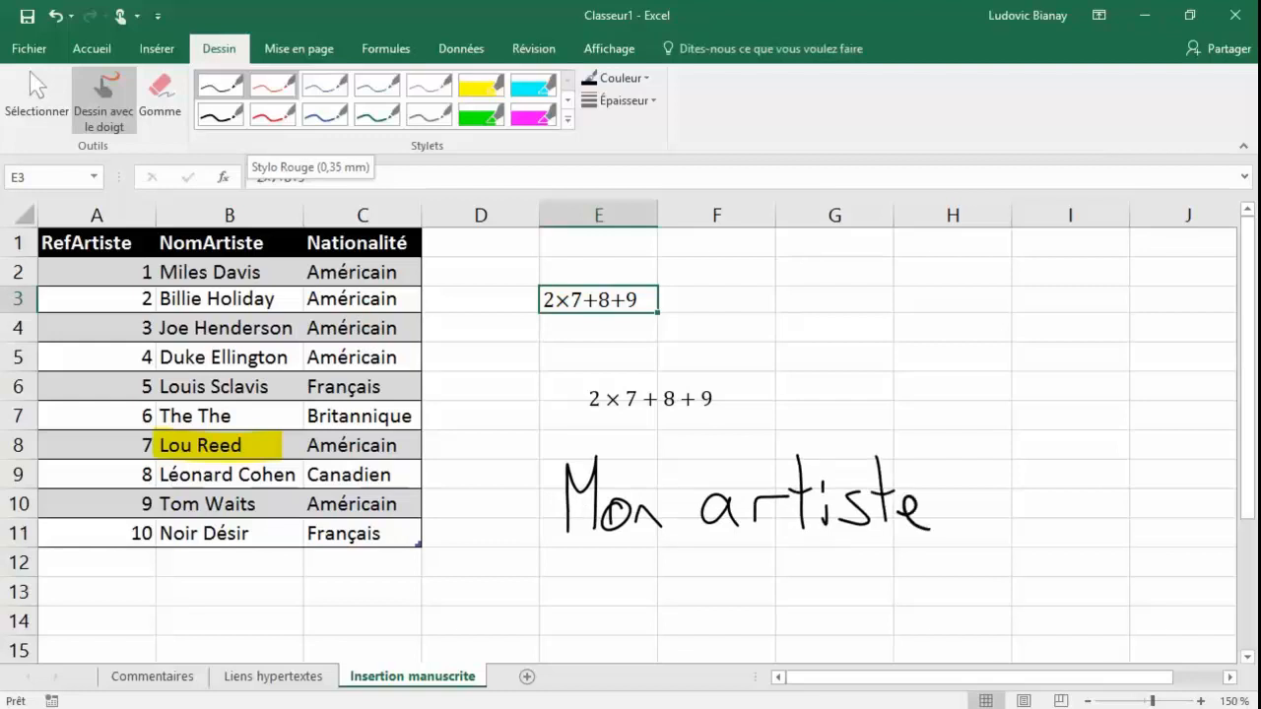
mouse_move(986, 492)
mouse_down()
mouse_move(990, 573)
mouse_move(1019, 525)
mouse_move(1070, 514)
mouse_up()
drag(1056, 465, 1050, 476)
drag(1087, 449, 1083, 550)
drag(1090, 504, 1119, 518)
drag(1115, 463, 1107, 483)
mouse_move(1129, 516)
mouse_down()
mouse_move(1147, 484)
mouse_move(1188, 518)
mouse_up()
drag(1177, 457, 1168, 475)
drag(538, 504, 309, 449)
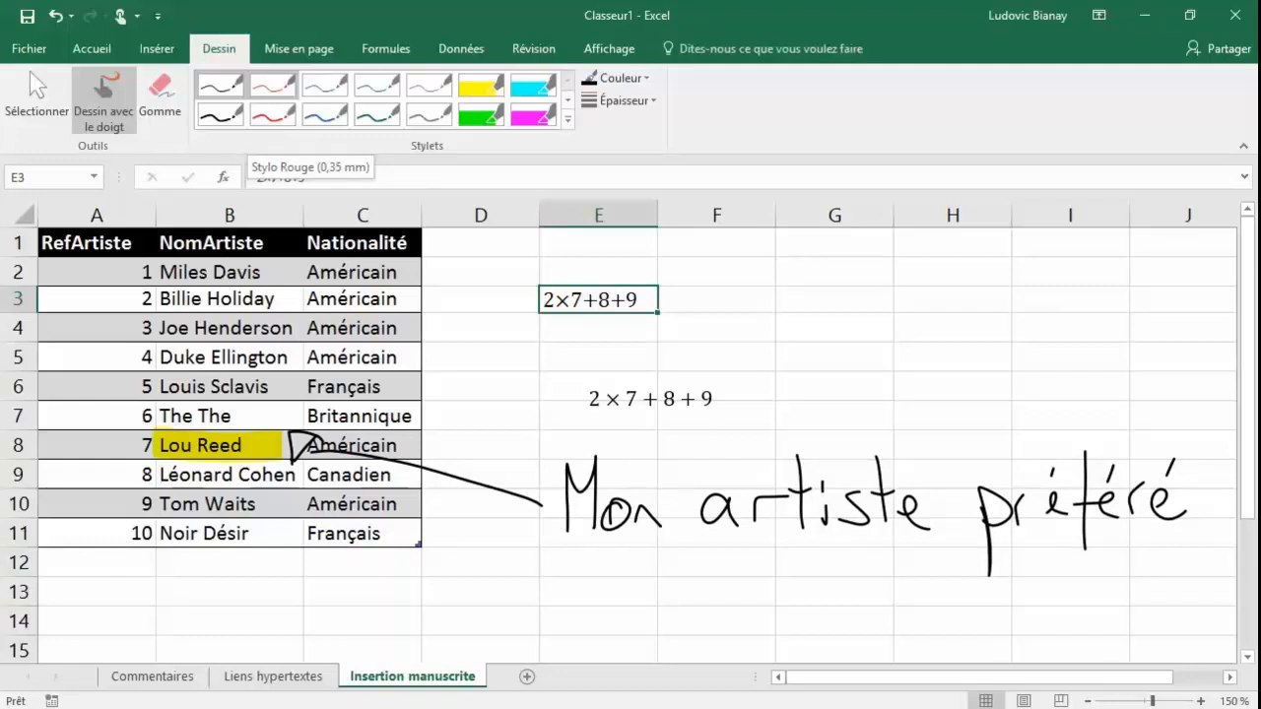
Step: Leave drawing mode and select the handwritten note together with its arrow as one ink object
click(57, 112)
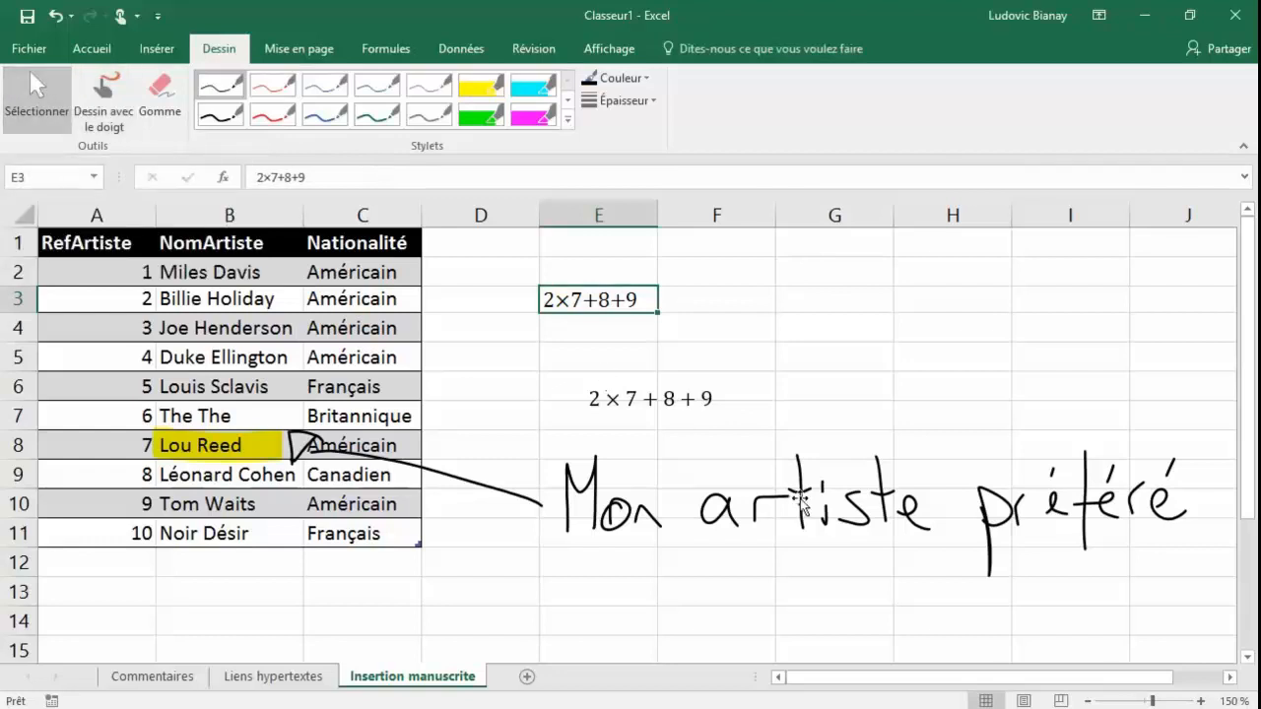
click(889, 510)
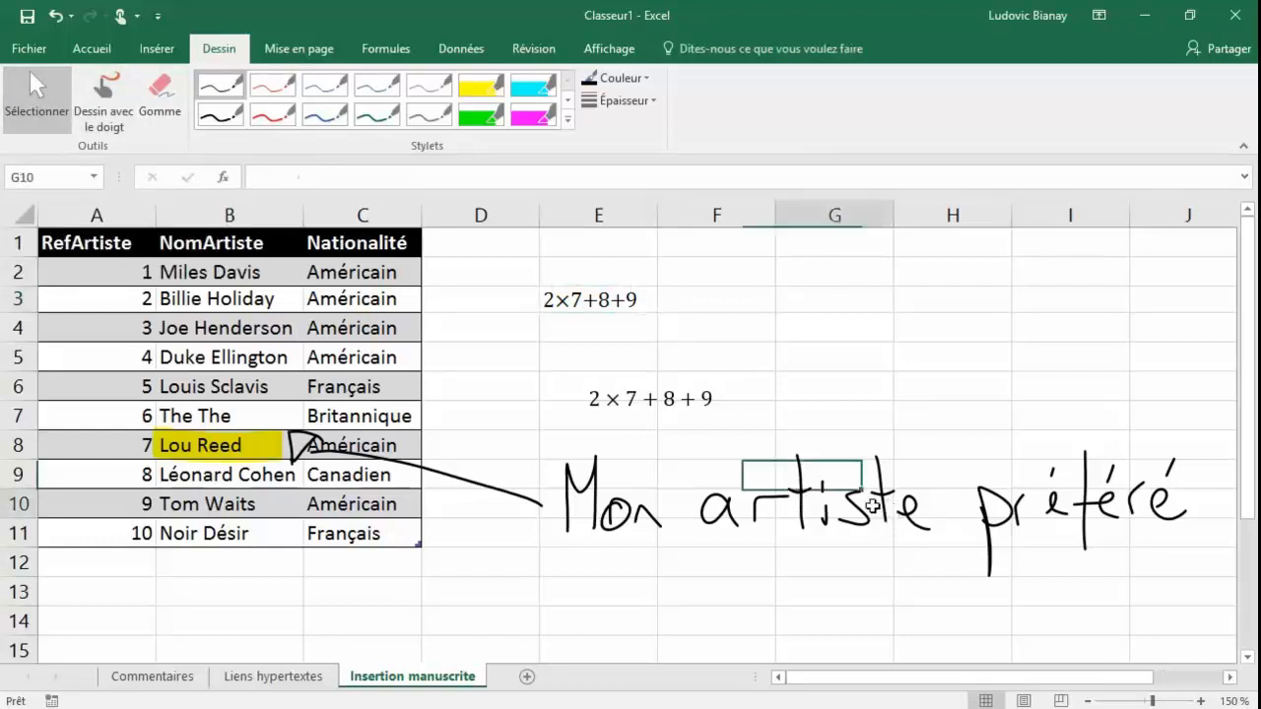
click(52, 96)
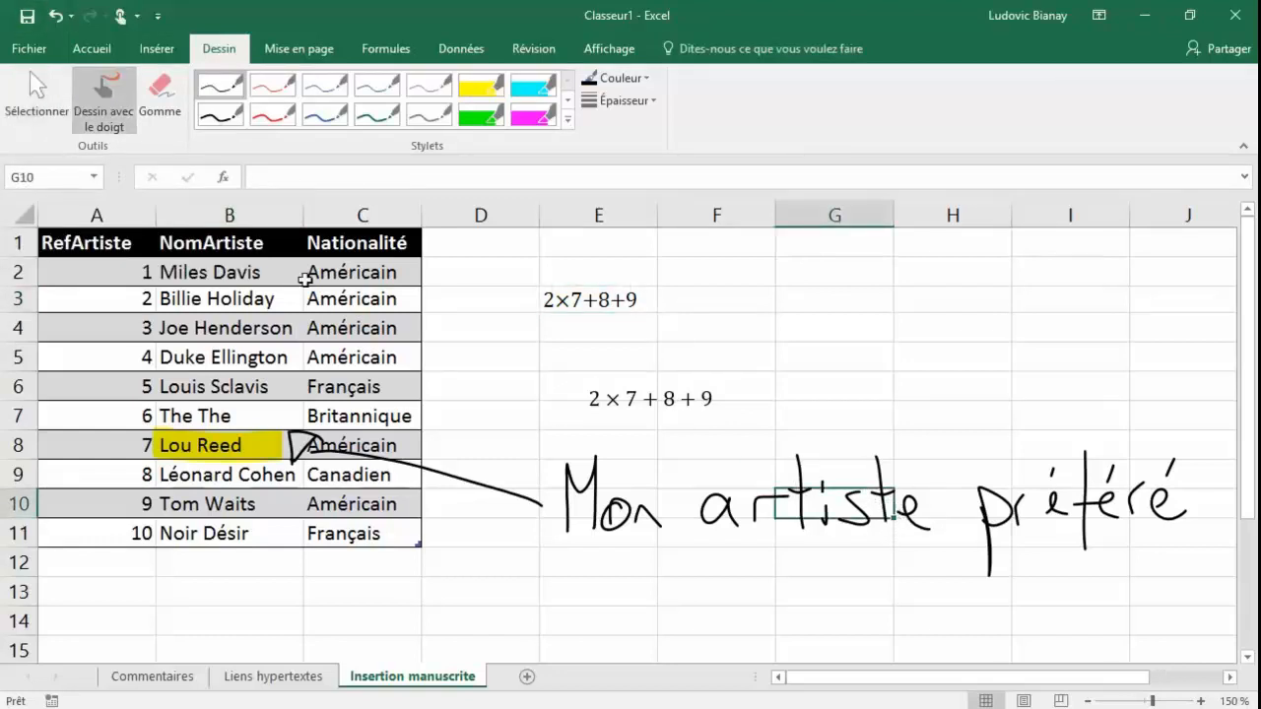
click(907, 506)
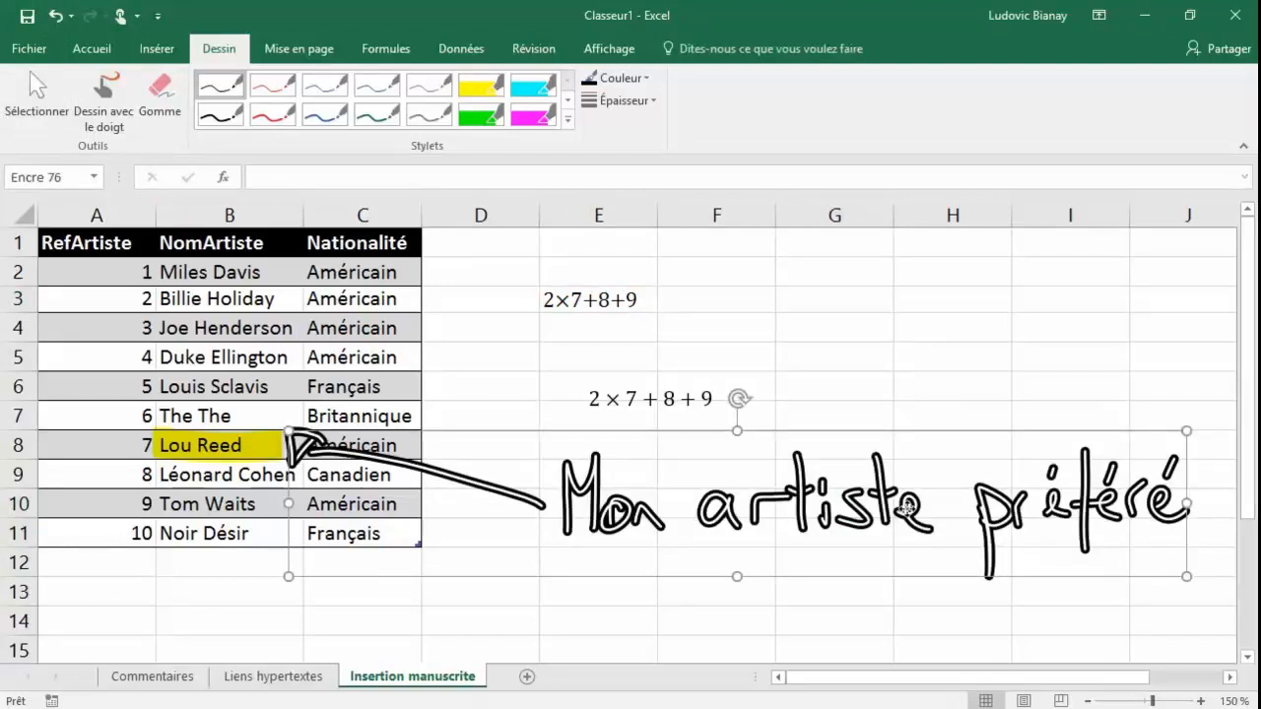
Step: Move the handwritten note and its arrow slightly left and down, so the arrowhead sits just beside the name Lou Reed
drag(906, 507, 863, 525)
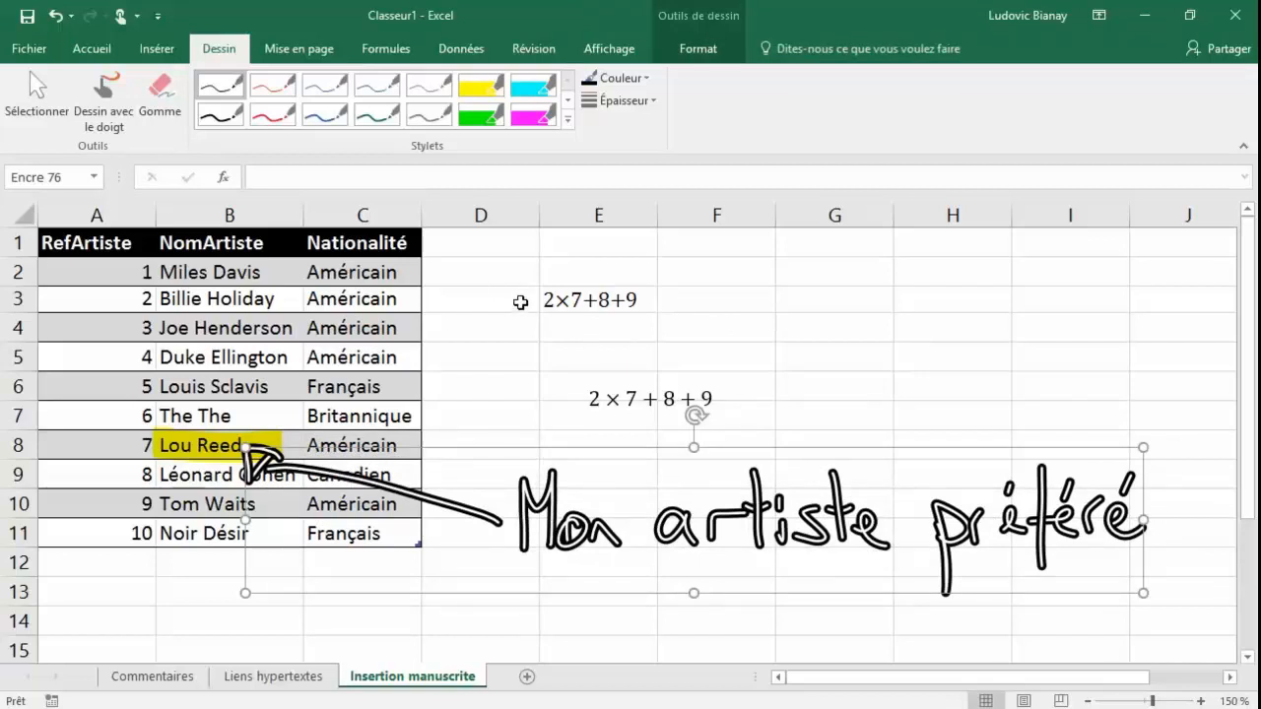
Step: Hide all handwritten ink on the sheet and show it again, twice in a row
click(540, 46)
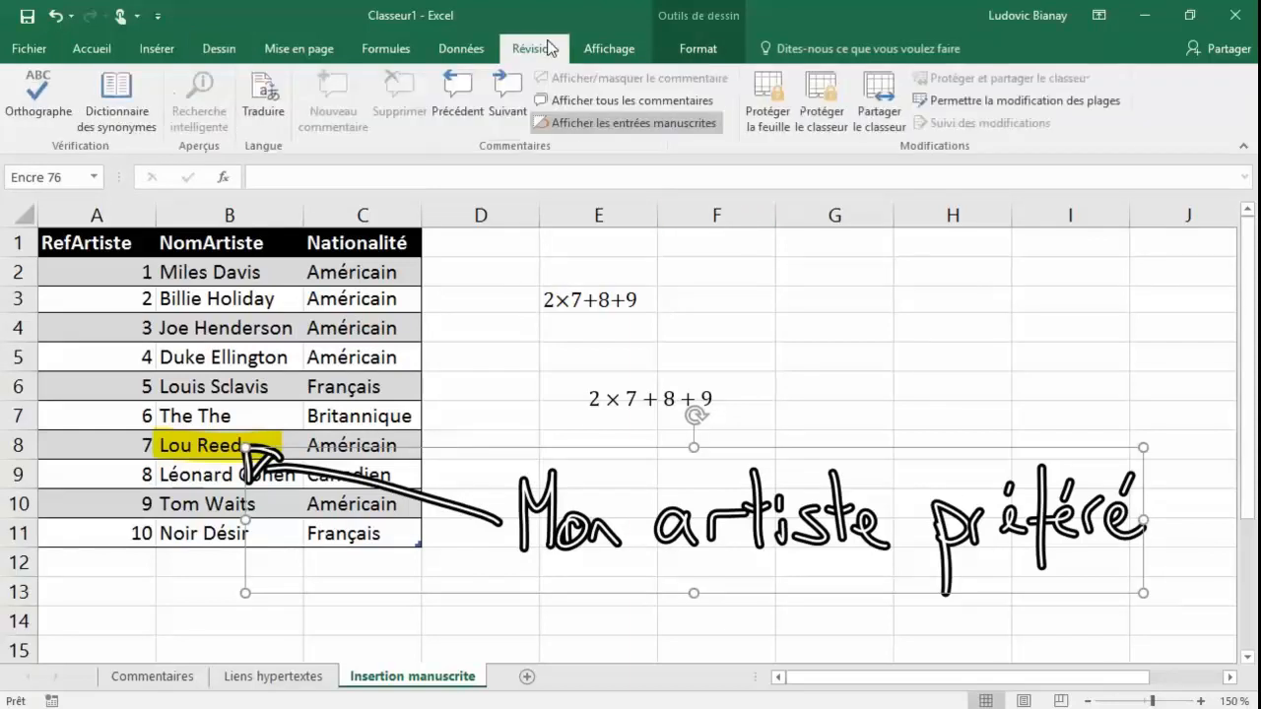
click(606, 124)
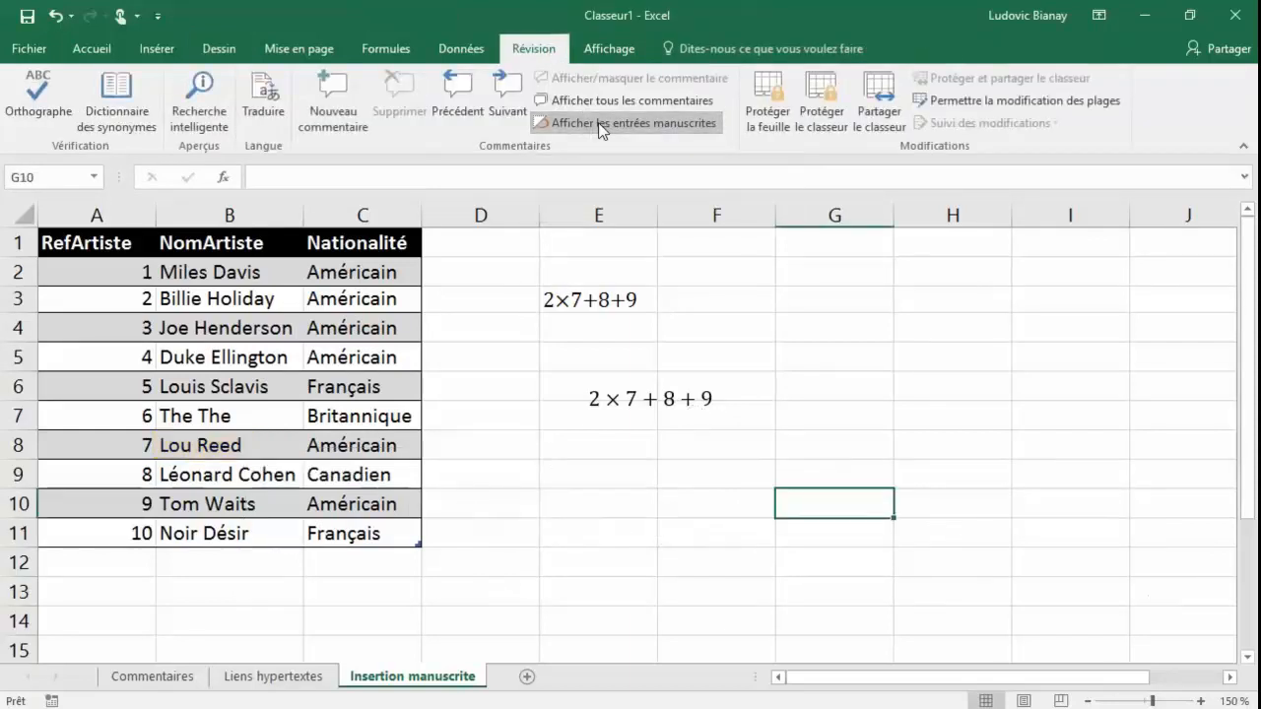
click(601, 126)
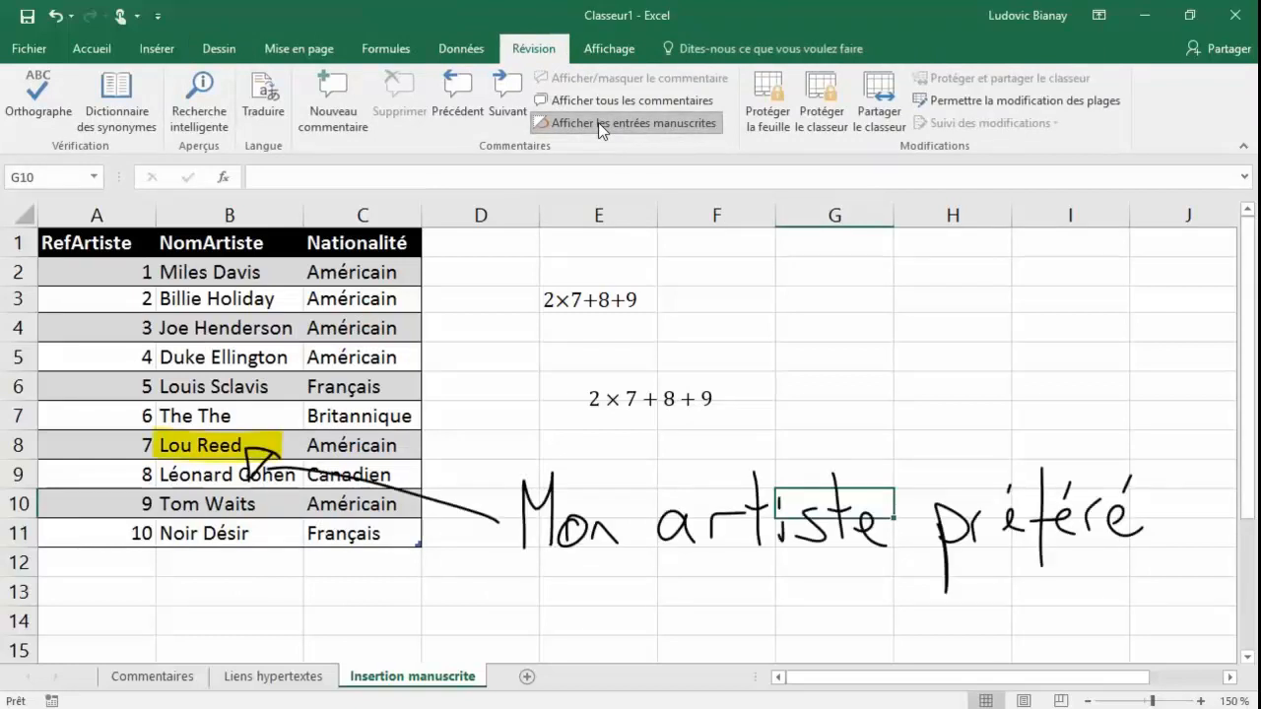
click(601, 127)
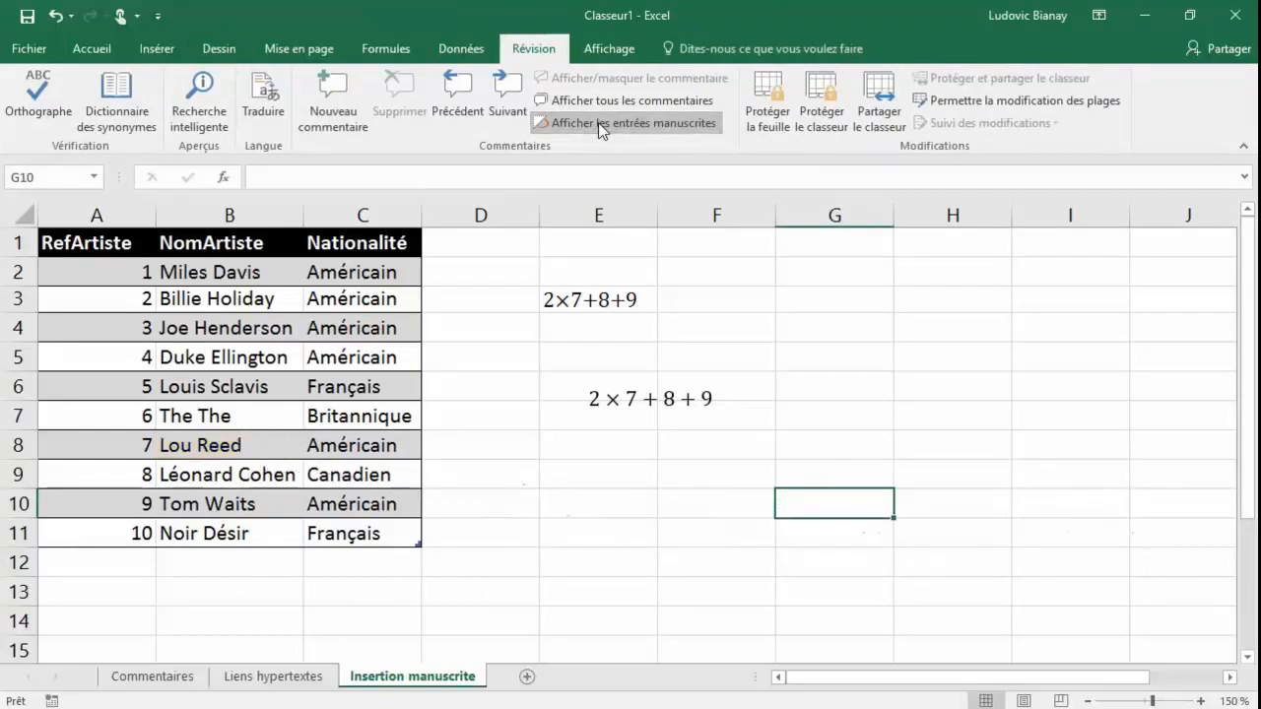
click(601, 126)
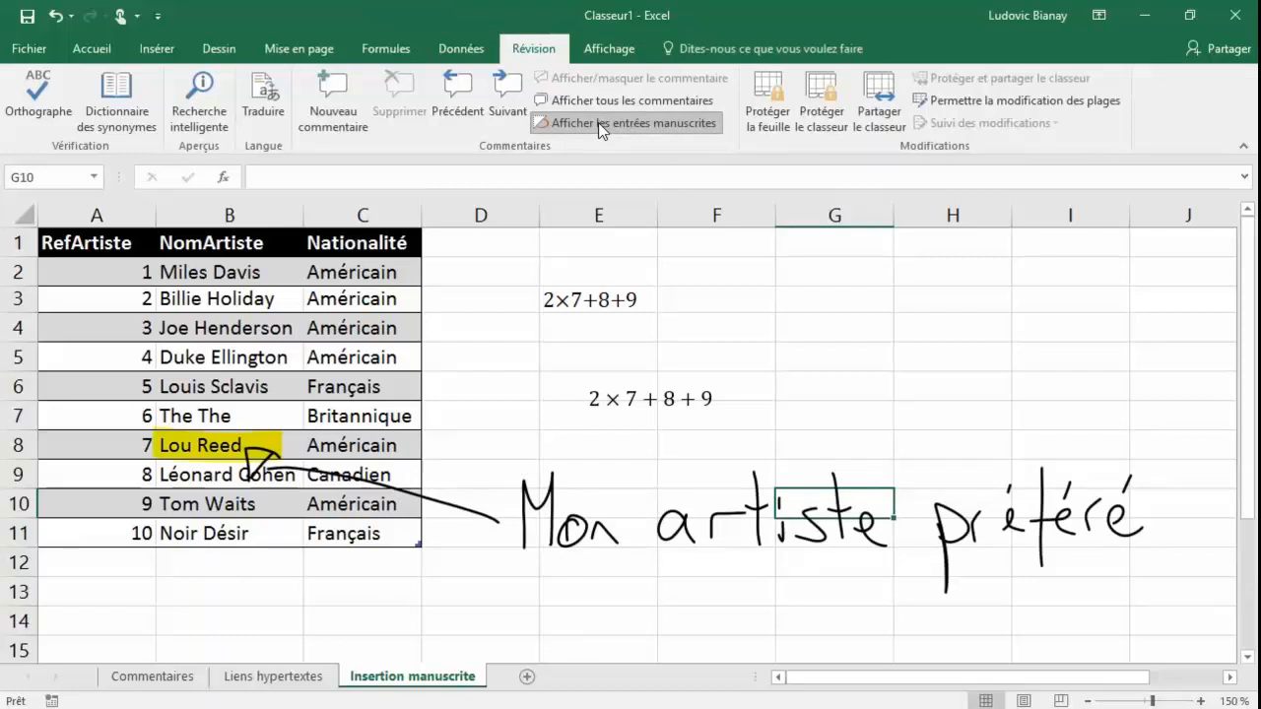